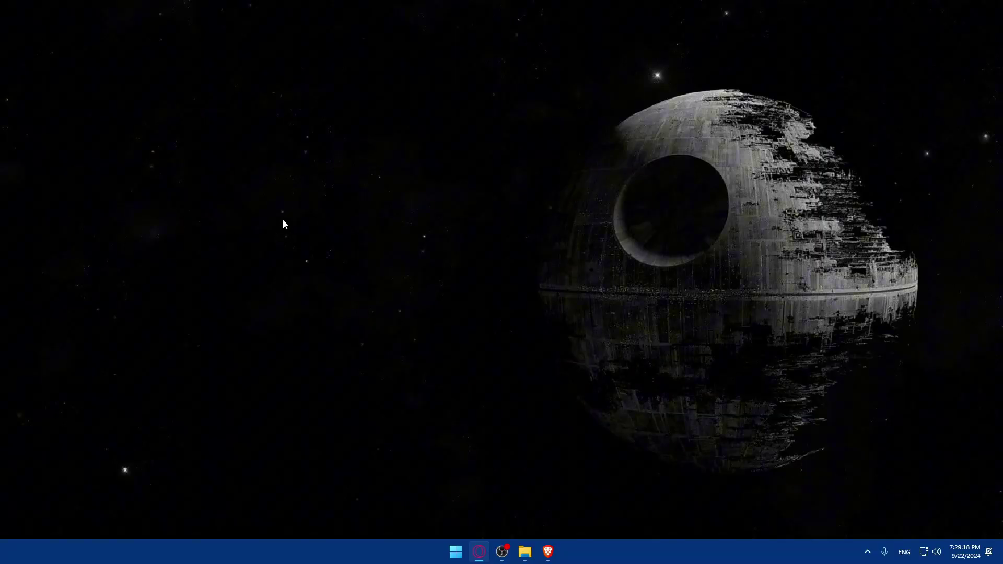
Step: Open Brave and load airtable.com
{"action": "left_click", "coordinate": [547, 551]}
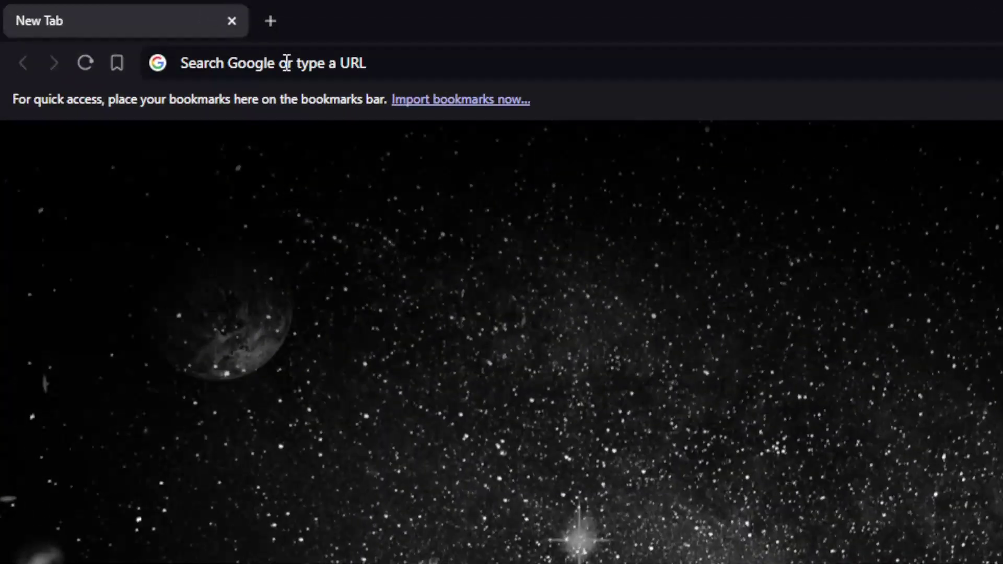
{"action": "left_click", "coordinate": [143, 31]}
{"action": "type", "text": "air"}
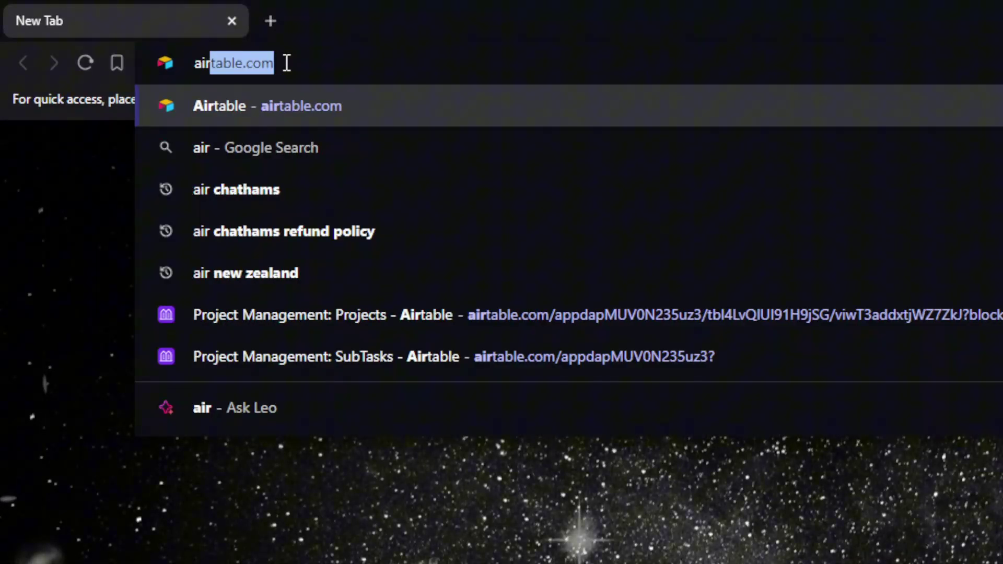
{"action": "type", "text": "table.com"}
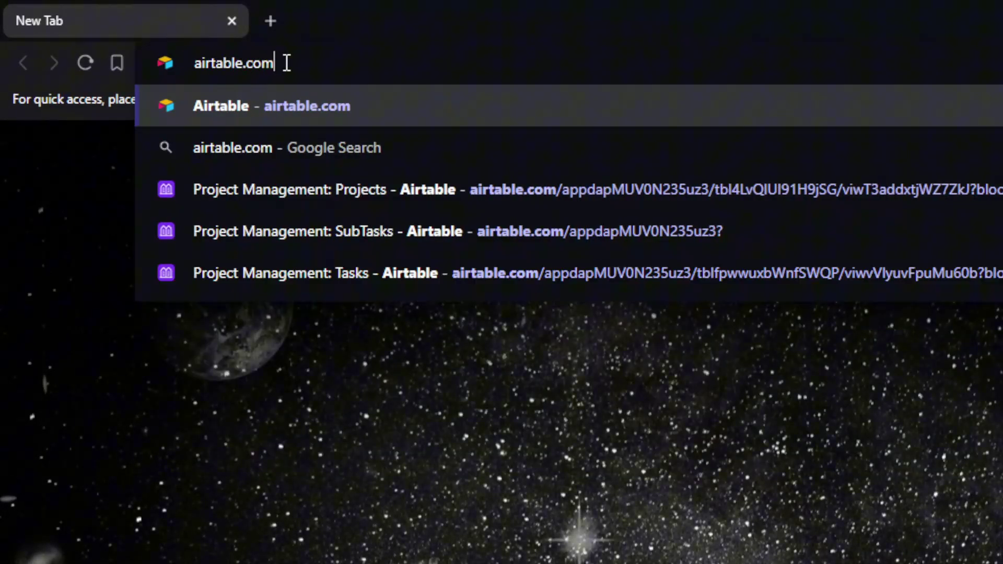
{"action": "key", "text": "Return"}
Step: Open a new private window and load airtable.com in it
{"action": "key", "text": "ctrl+shift+n"}
{"action": "type", "text": "airtable.com"}
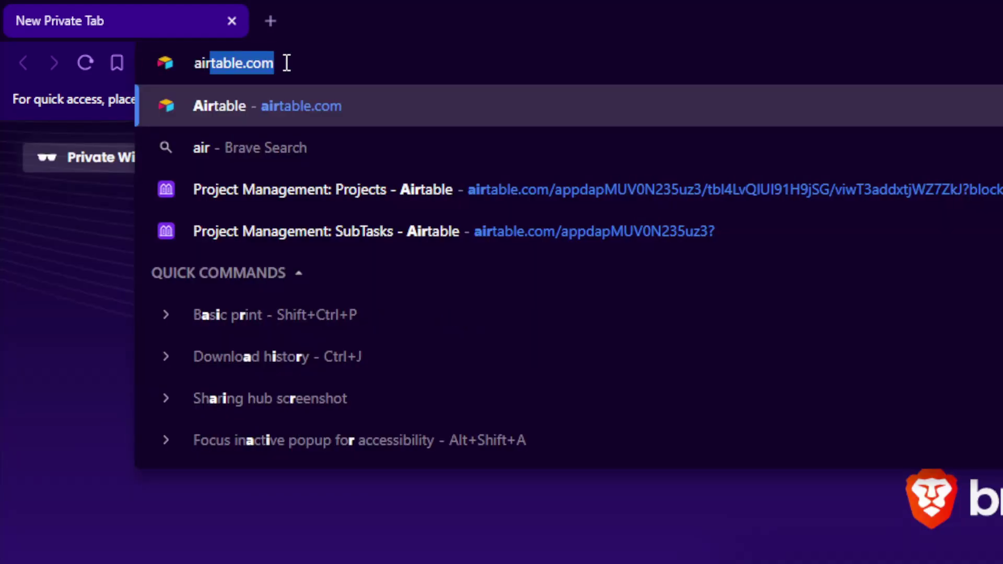
{"action": "key", "text": "Return"}
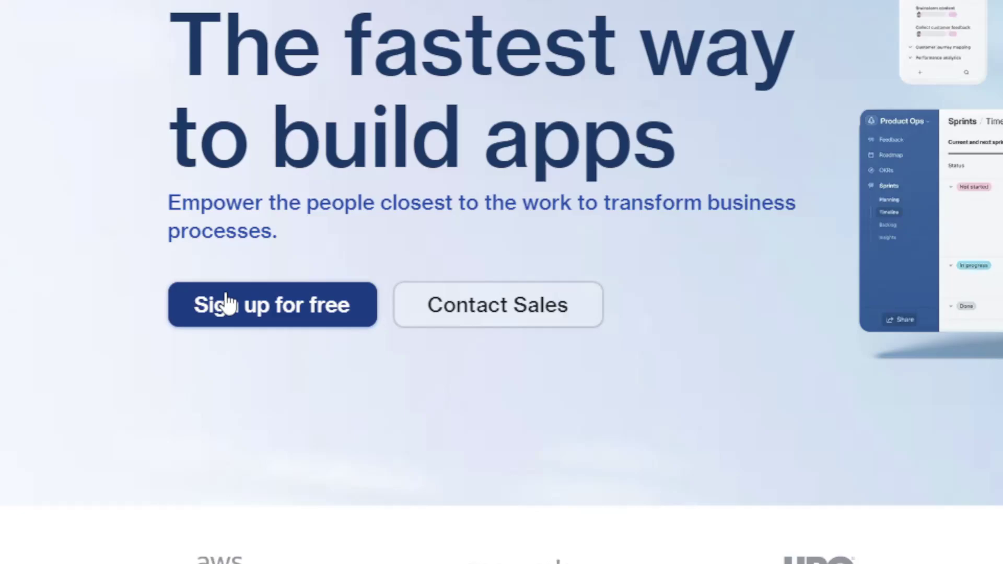
Step: Start free sign-up via Continue with Single Sign On, then close the SSO window to reach Home
{"action": "left_click", "coordinate": [141, 343]}
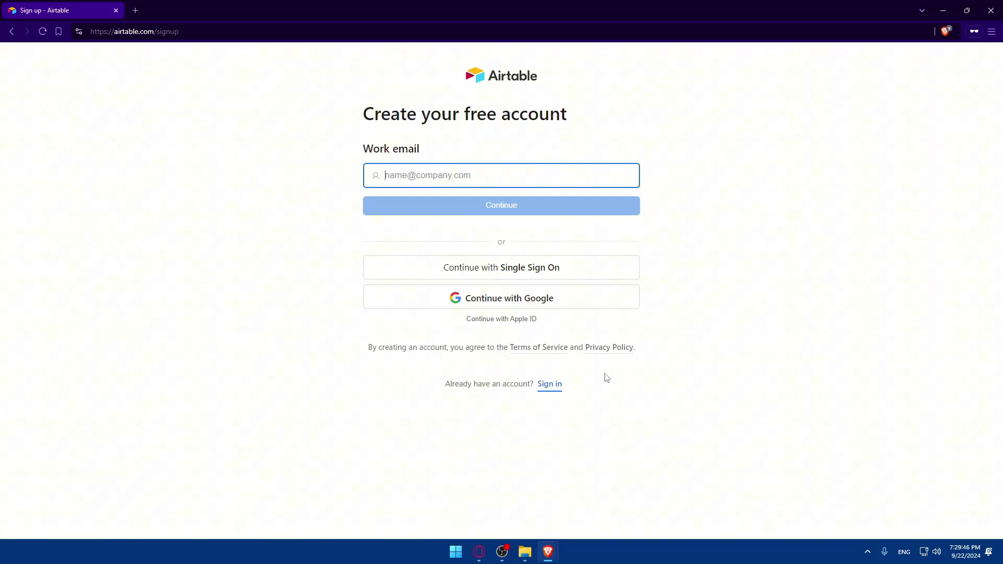
{"action": "left_click", "coordinate": [499, 282]}
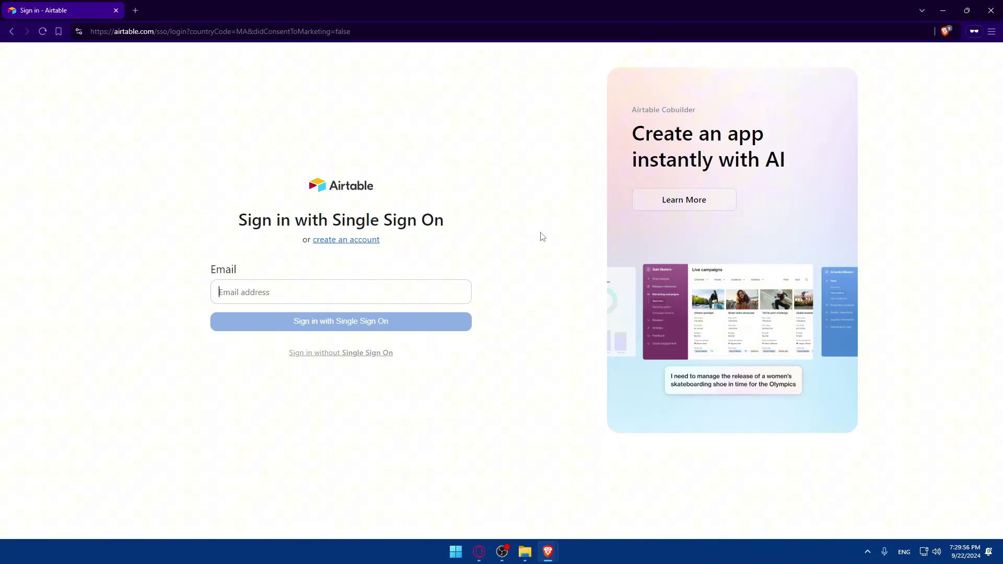
{"action": "left_click", "coordinate": [989, 15]}
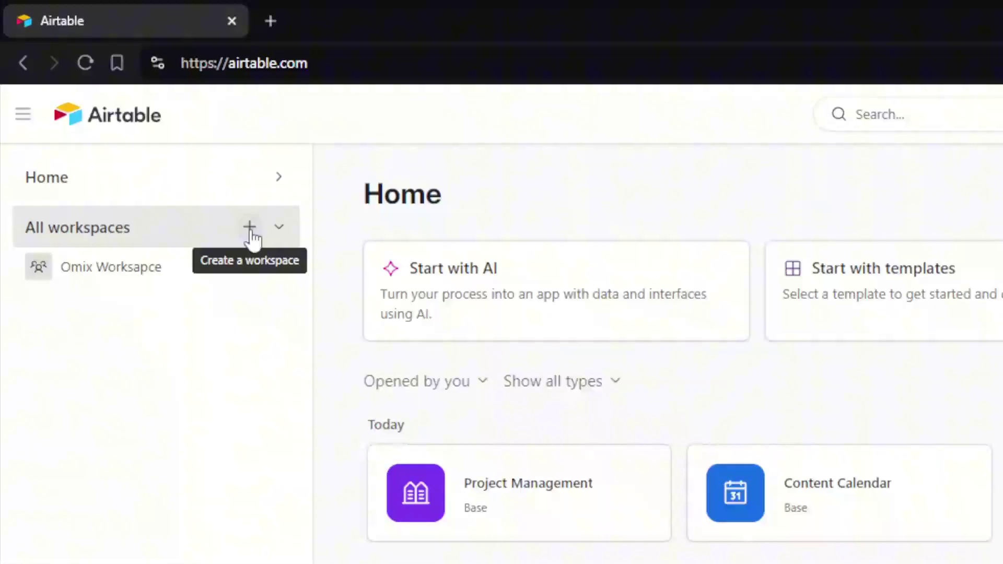
{"action": "left_click", "coordinate": [249, 228]}
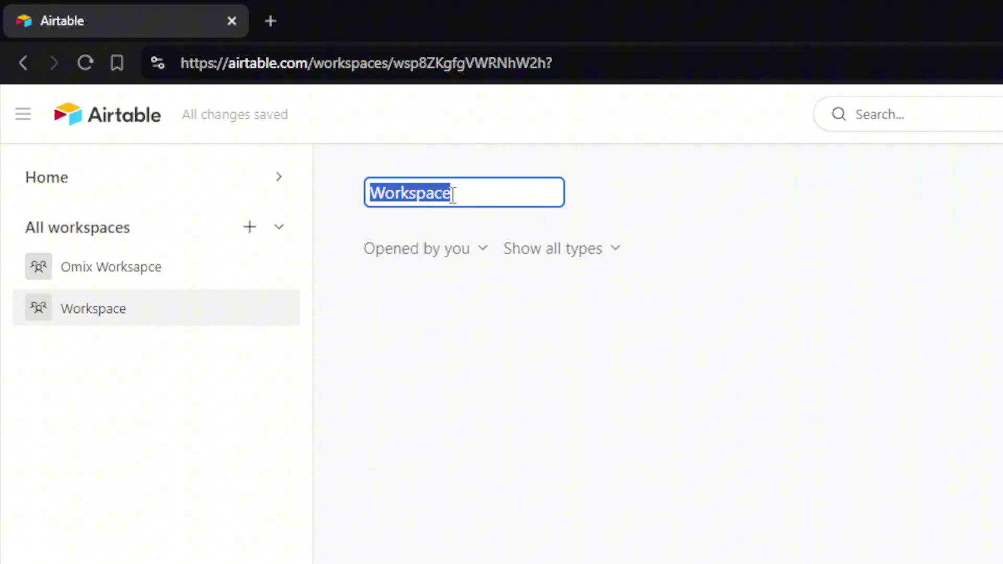
{"action": "type", "text": "test"}
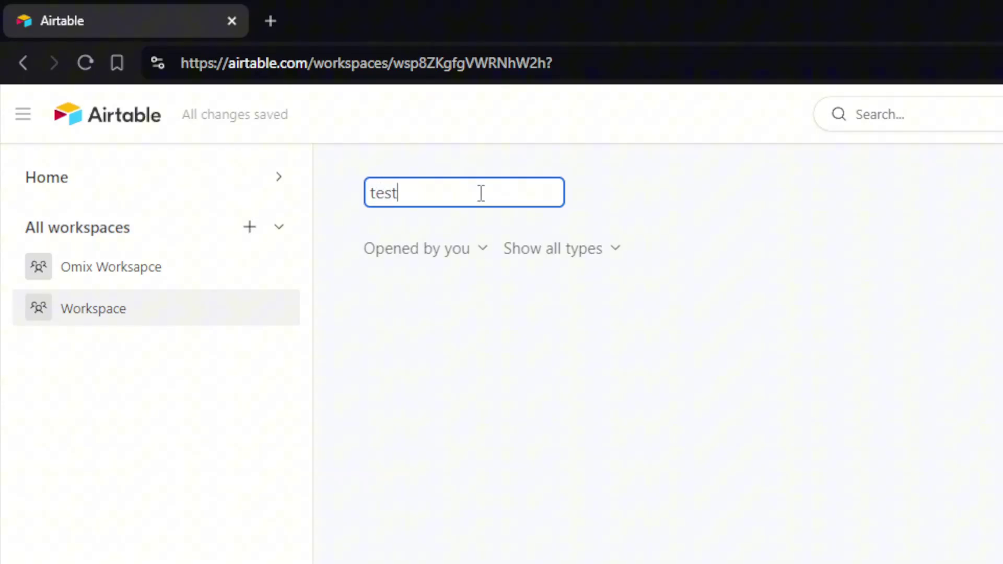
{"action": "key", "text": "Return"}
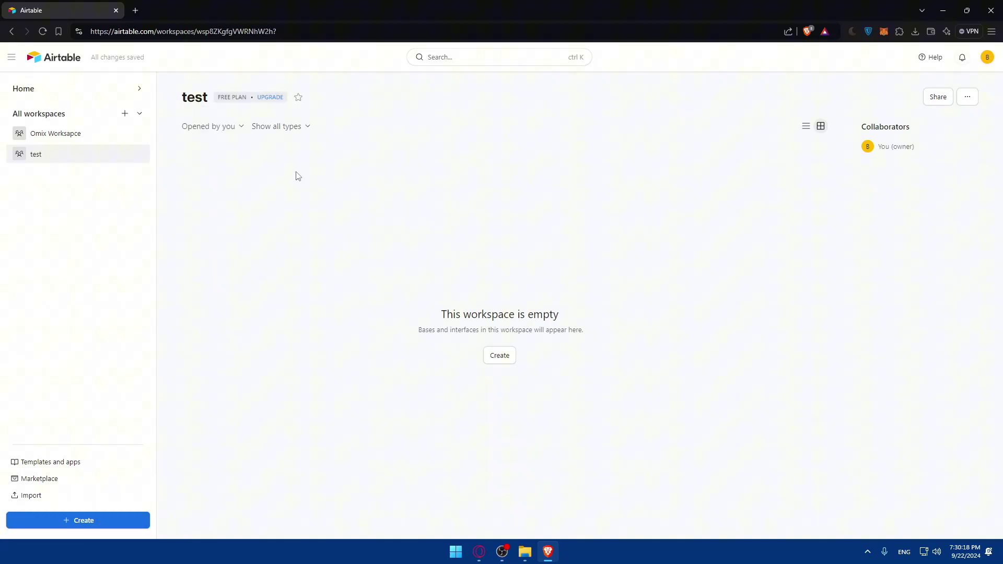
{"action": "left_click_drag", "start_coordinate": [417, 330], "coordinate": [595, 324]}
{"action": "left_click", "coordinate": [457, 330]}
{"action": "left_click", "coordinate": [500, 356]}
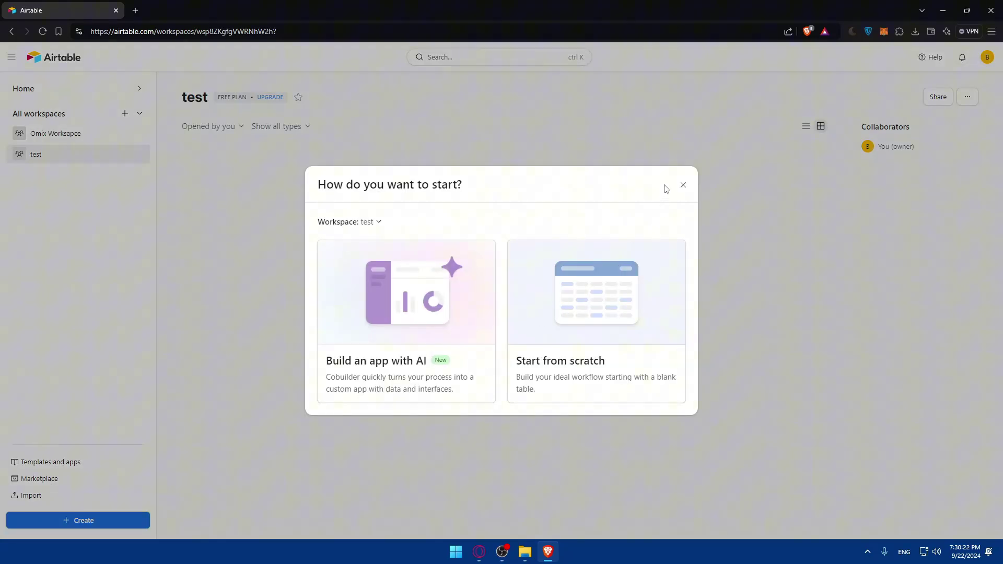
{"action": "left_click", "coordinate": [683, 185]}
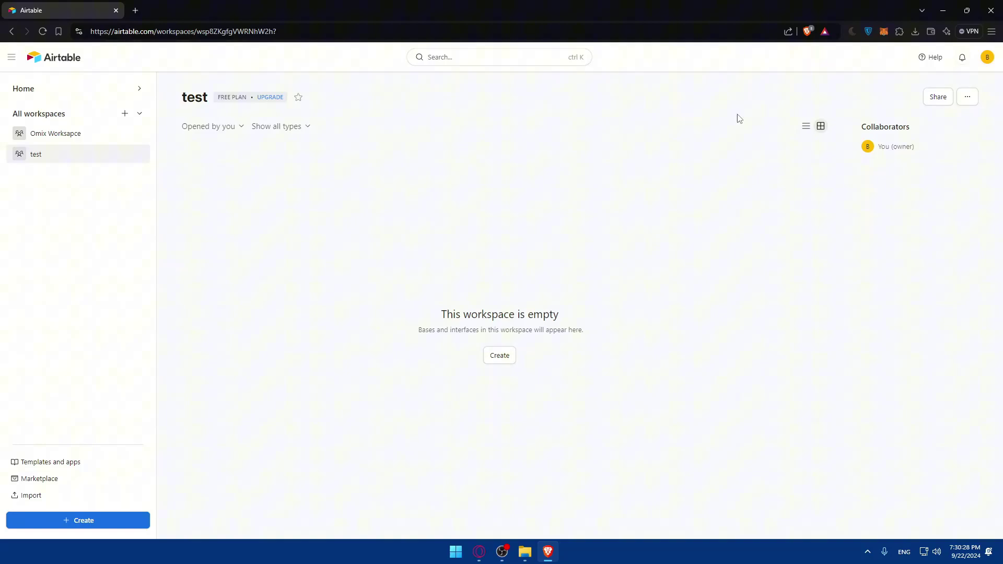
{"action": "left_click", "coordinate": [967, 100]}
{"action": "left_click", "coordinate": [895, 188]}
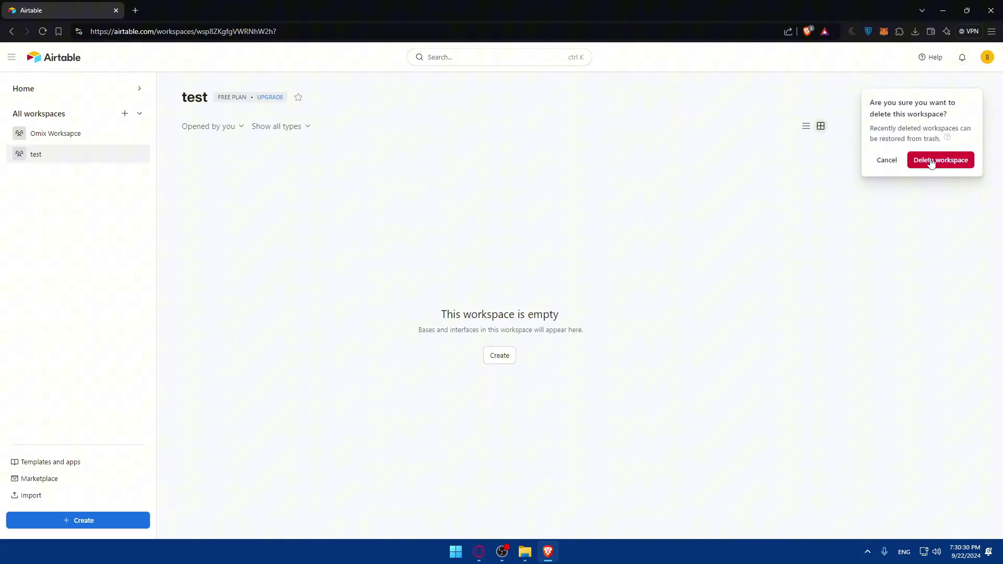
{"action": "left_click", "coordinate": [936, 161]}
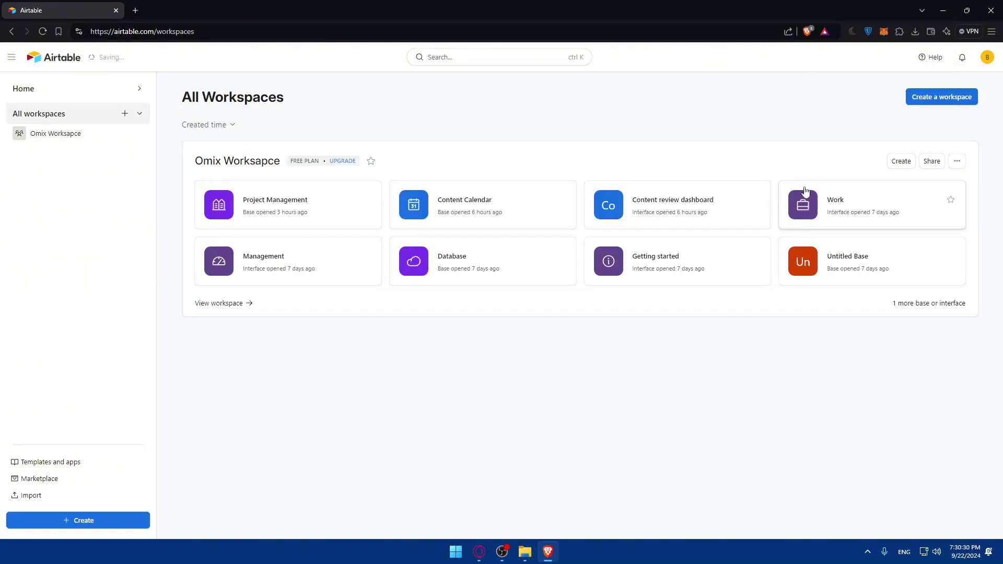
{"action": "left_click", "coordinate": [62, 89]}
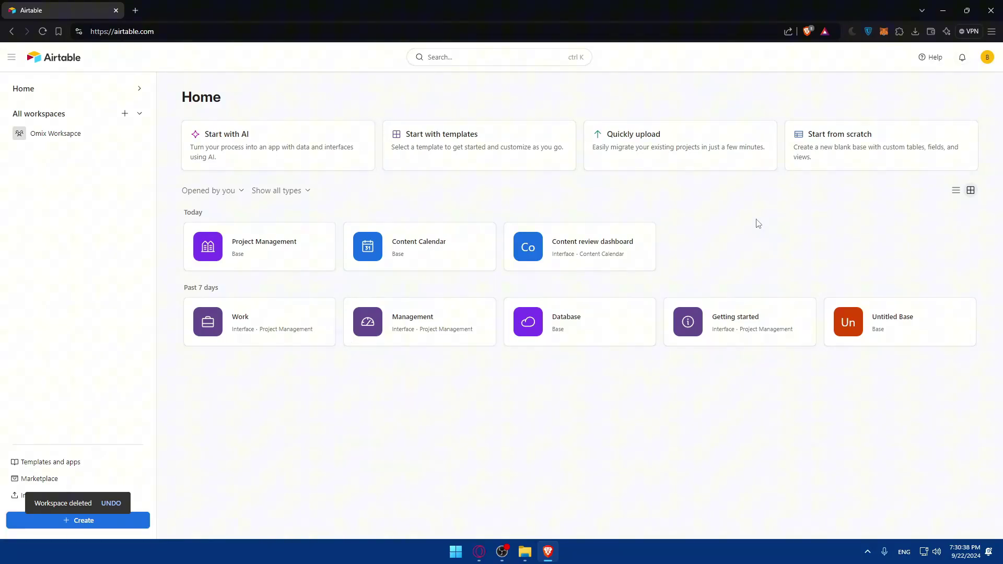
Step: Create a blank Untitled Base from scratch, then bring up the Import data sources from Home
{"action": "left_click", "coordinate": [833, 162]}
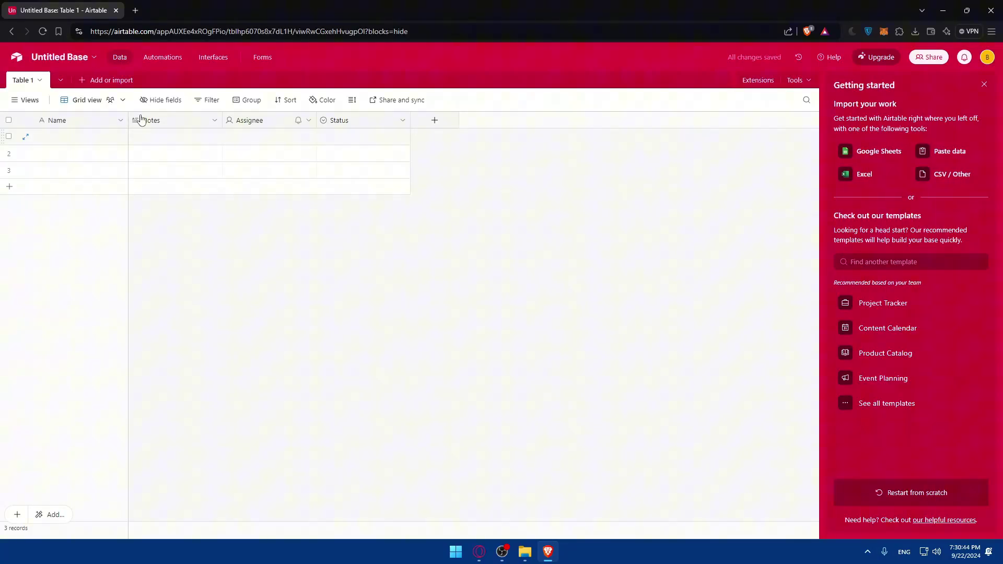
{"action": "key", "text": "alt+Left"}
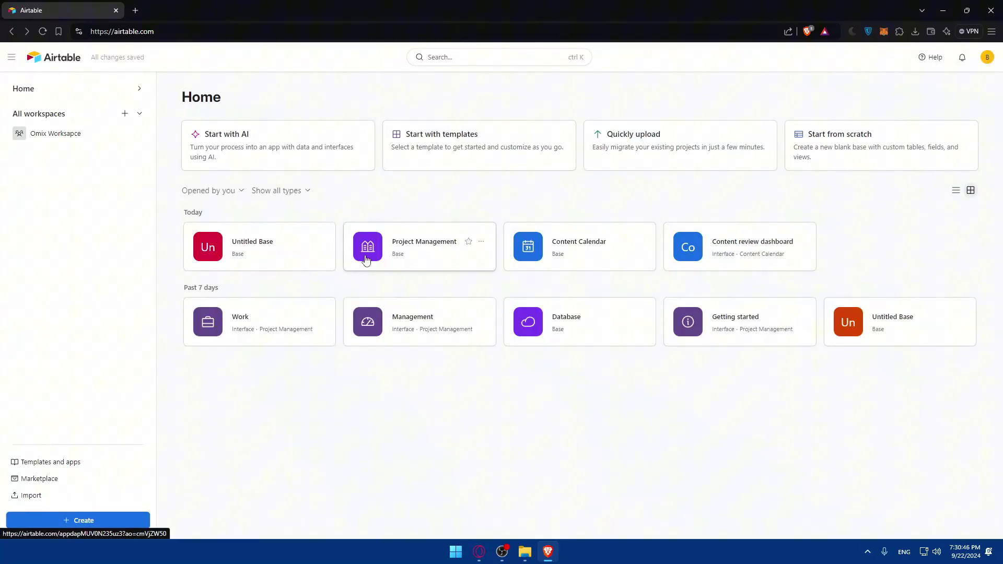
{"action": "left_click", "coordinate": [321, 241]}
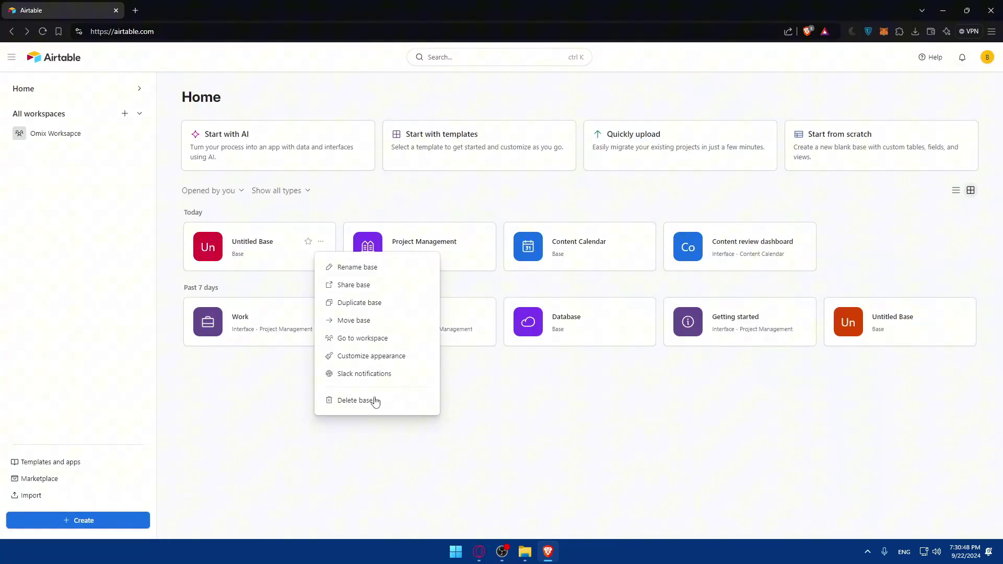
{"action": "left_click", "coordinate": [646, 167]}
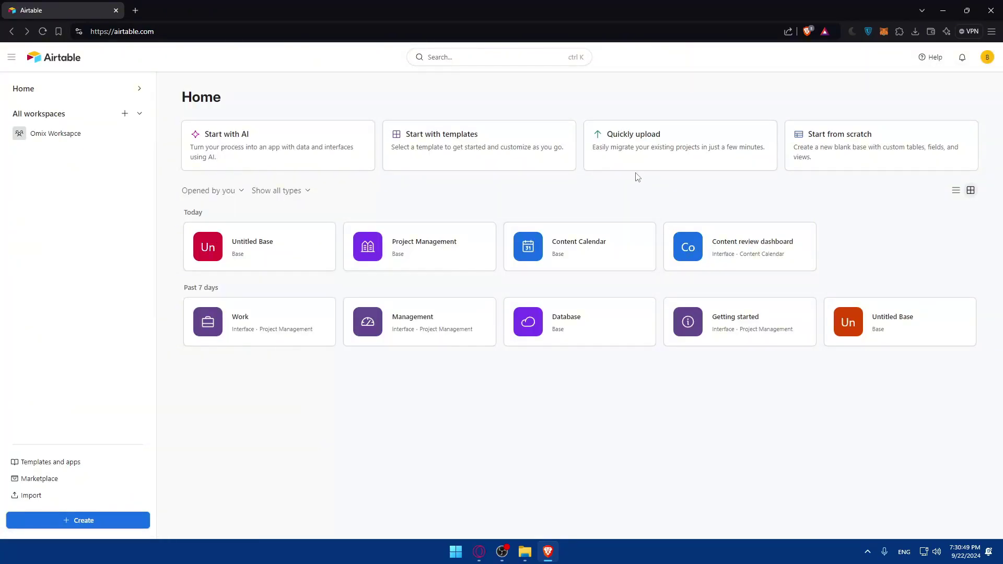
{"action": "left_click", "coordinate": [650, 143]}
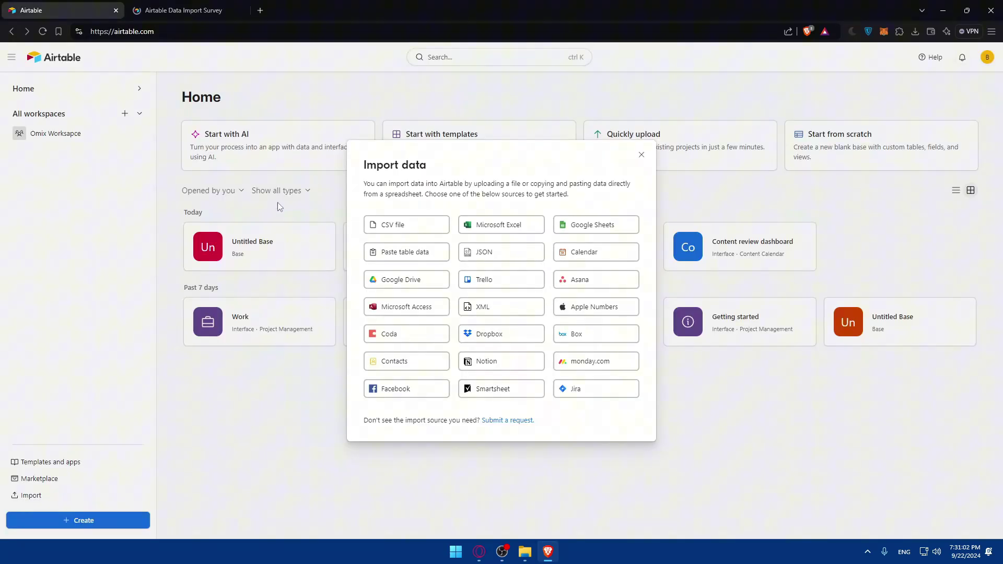
Step: In the Data Import Survey, select Other and enter placeholder details and comment text
{"action": "left_click", "coordinate": [183, 10]}
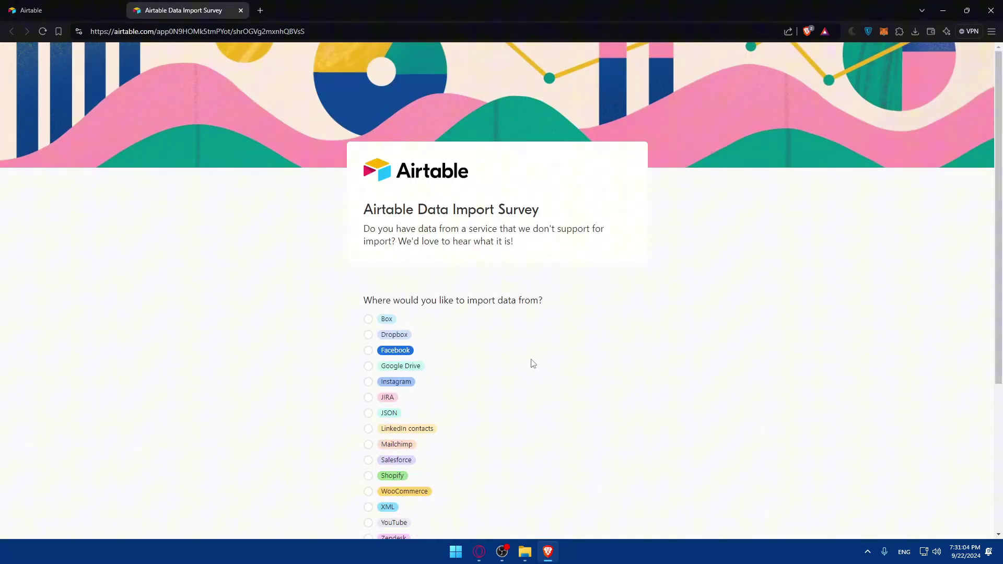
{"action": "scroll", "coordinate": [475, 343], "scroll_direction": "down", "scroll_amount": 4}
{"action": "scroll", "coordinate": [426, 273], "scroll_direction": "up", "scroll_amount": 2}
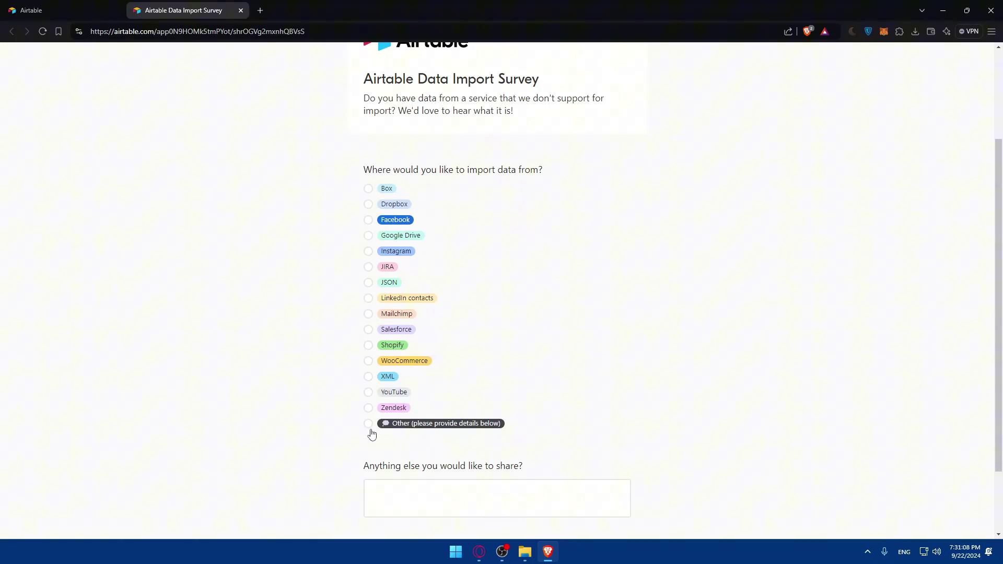
{"action": "left_click", "coordinate": [368, 424]}
{"action": "left_click", "coordinate": [418, 493]}
{"action": "type", "text": "fdhdsfhsdfhs"}
{"action": "scroll", "coordinate": [432, 475], "scroll_direction": "down", "scroll_amount": 2}
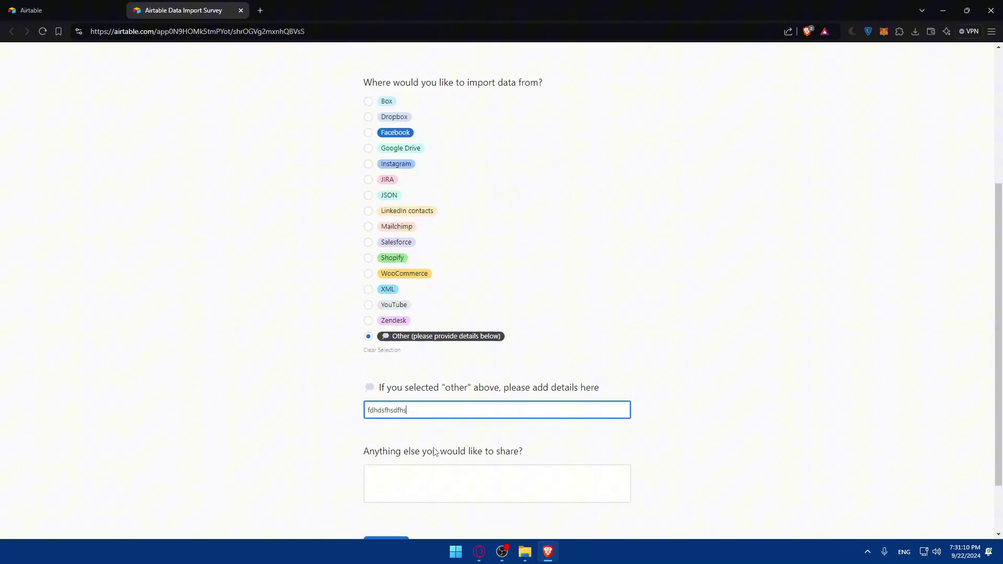
{"action": "left_click", "coordinate": [412, 491]}
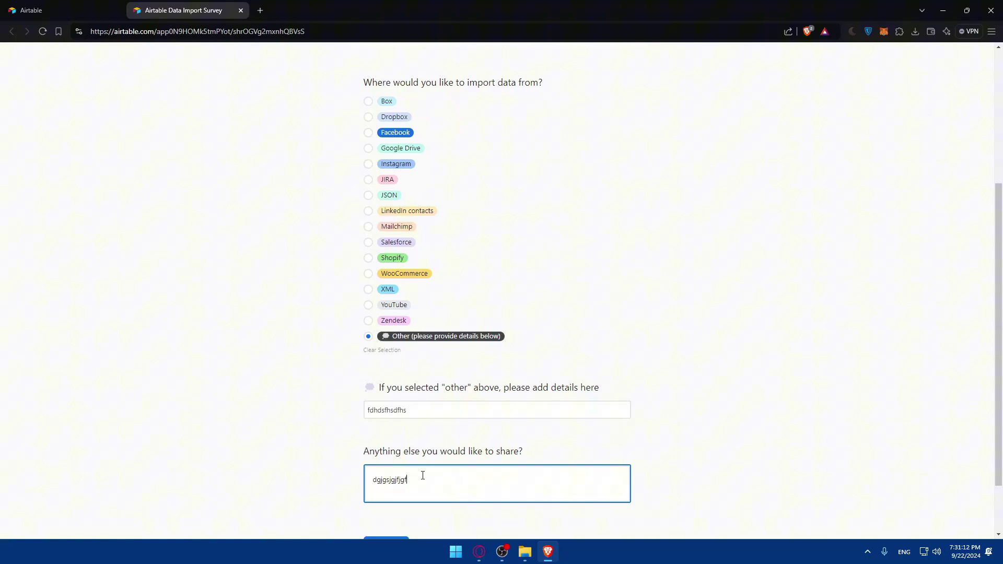
{"action": "type", "text": "dgjgsjgjfjgfjfgjj"}
{"action": "key", "text": "Return"}
{"action": "type", "text": "dfh"}
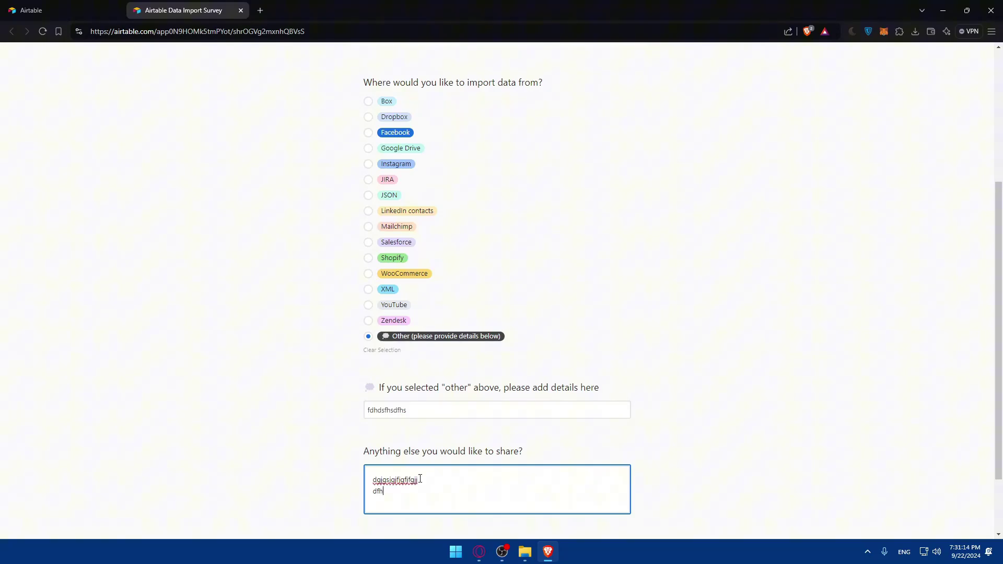
{"action": "type", "text": "df"}
Step: Close the survey tab without submitting, confirming Leave
{"action": "scroll", "coordinate": [426, 470], "scroll_direction": "down", "scroll_amount": 2}
{"action": "left_click", "coordinate": [241, 10]}
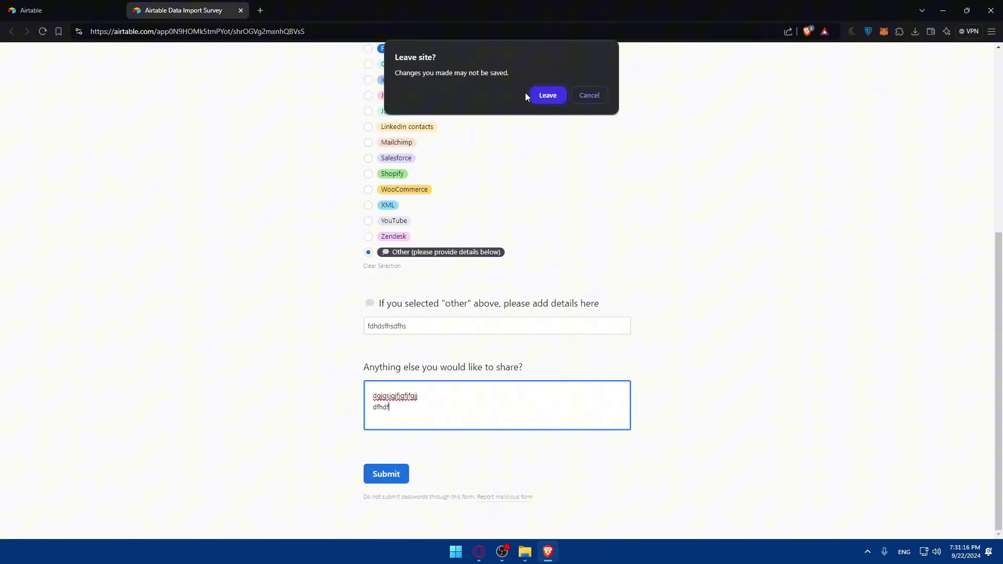
{"action": "left_click", "coordinate": [544, 94]}
Step: Close the Import data dialog and open the full template gallery from Start with templates
{"action": "triple_click", "coordinate": [646, 163]}
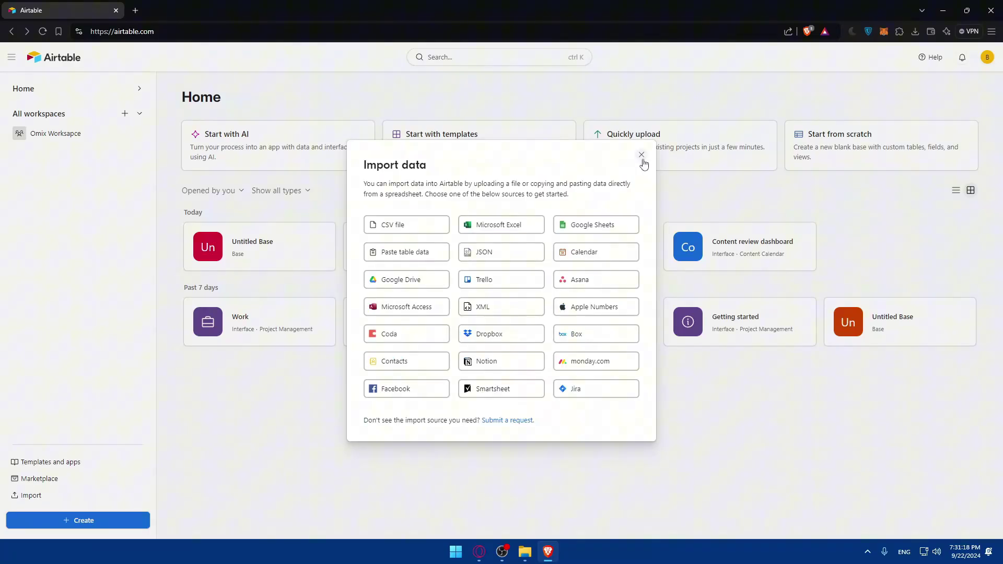
{"action": "left_click", "coordinate": [641, 154]}
{"action": "left_click", "coordinate": [321, 242]}
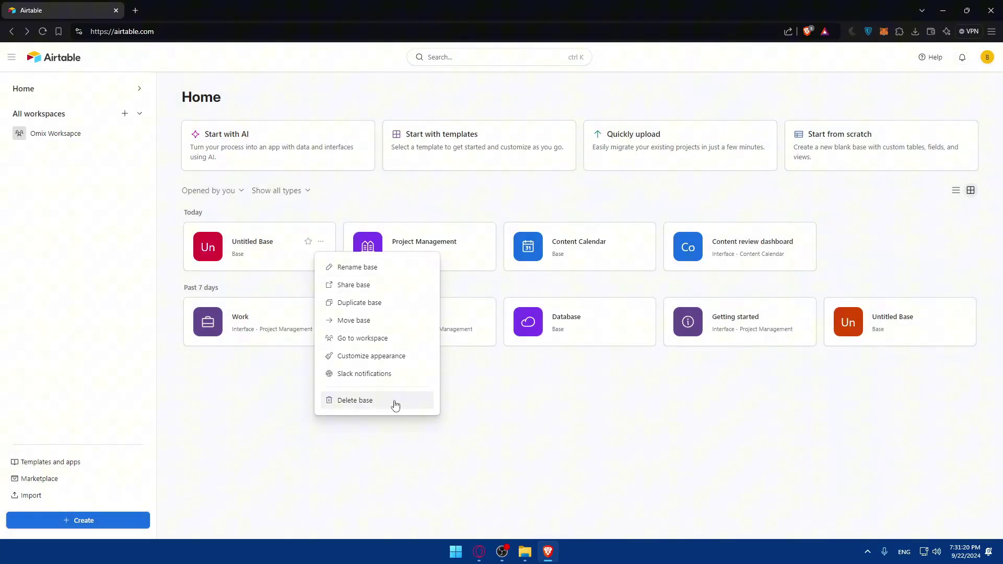
{"action": "left_click", "coordinate": [470, 148]}
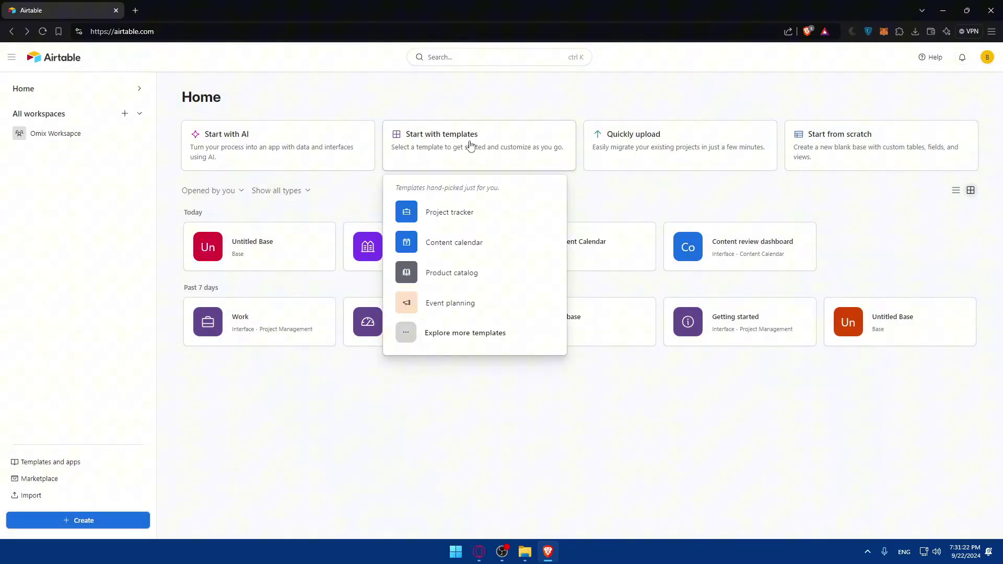
{"action": "left_click", "coordinate": [443, 332]}
Step: Browse the Templates gallery, loading more categories, then close its tab and the template dialog
{"action": "scroll", "coordinate": [538, 348], "scroll_direction": "down", "scroll_amount": 15}
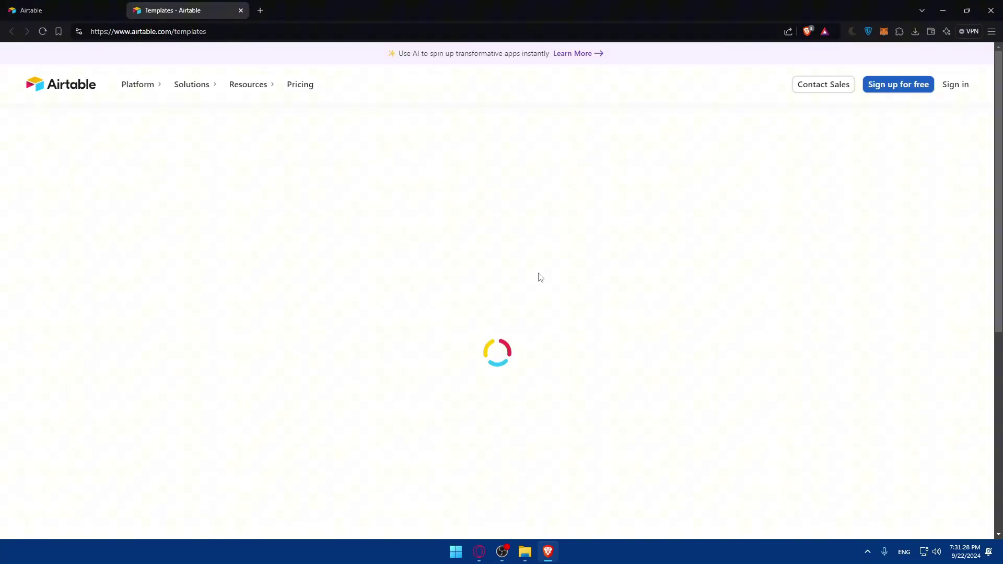
{"action": "scroll", "coordinate": [628, 269], "scroll_direction": "down", "scroll_amount": 3}
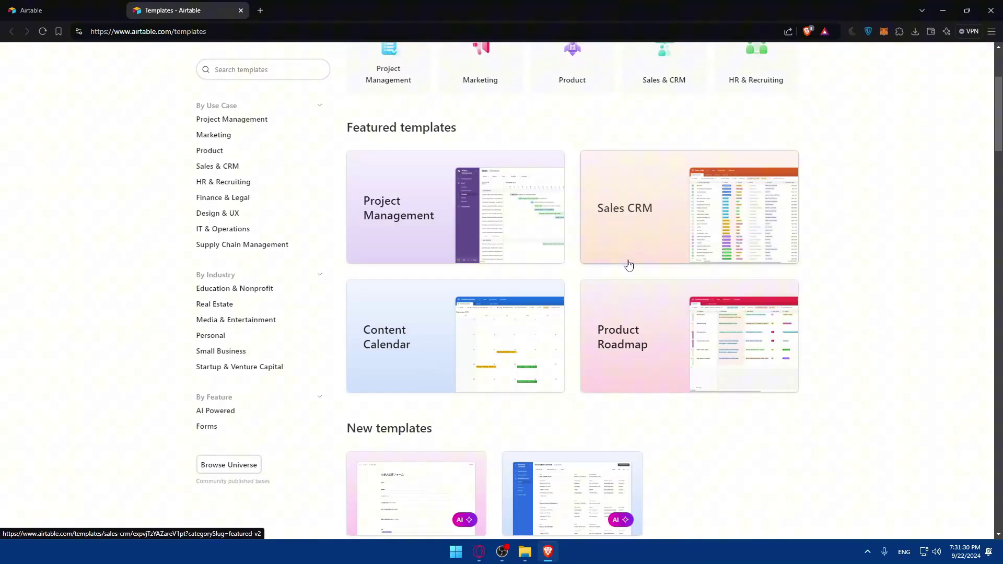
{"action": "scroll", "coordinate": [625, 260], "scroll_direction": "down", "scroll_amount": 8}
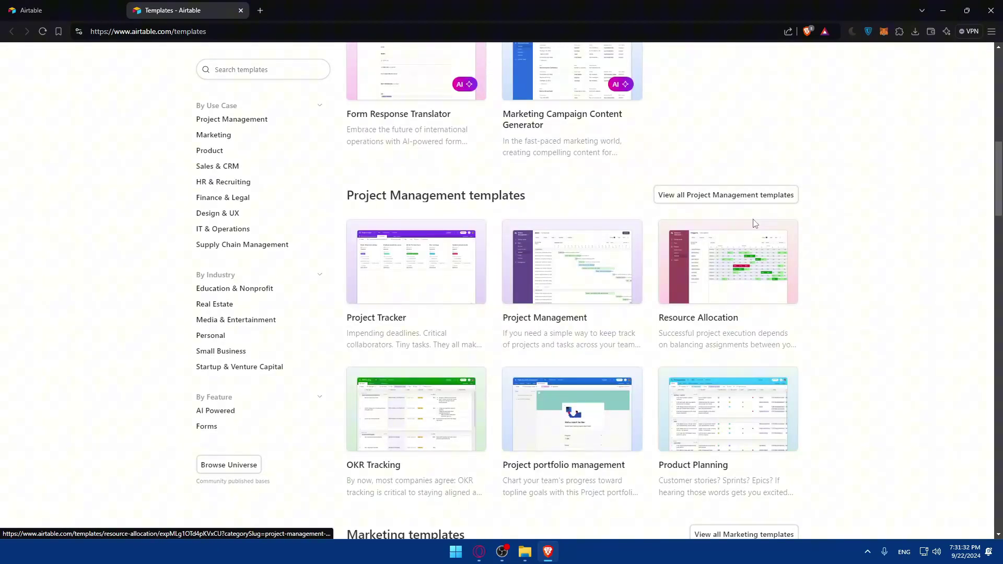
{"action": "scroll", "coordinate": [758, 218], "scroll_direction": "down", "scroll_amount": 6}
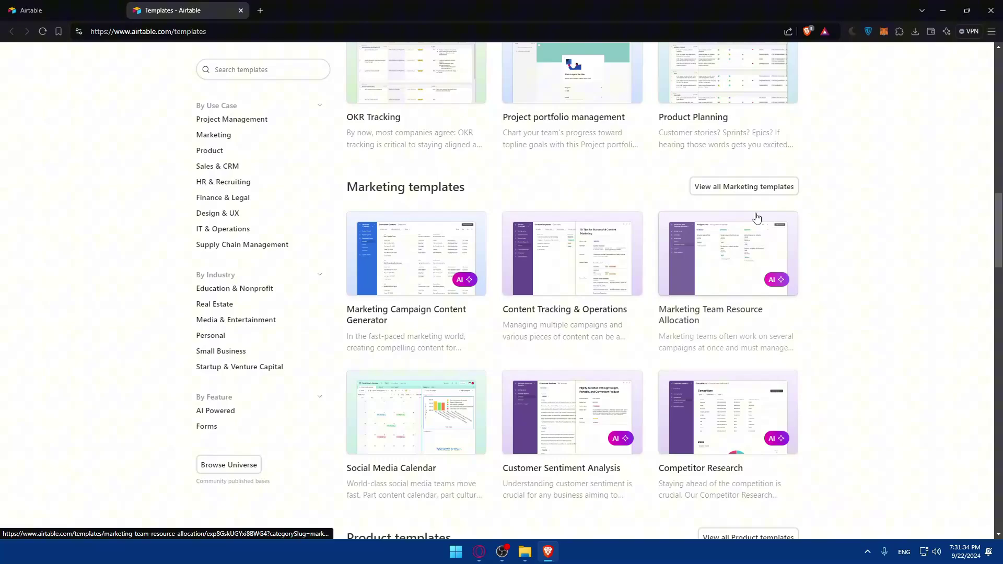
{"action": "scroll", "coordinate": [753, 218], "scroll_direction": "down", "scroll_amount": 6}
{"action": "scroll", "coordinate": [753, 219], "scroll_direction": "down", "scroll_amount": 20}
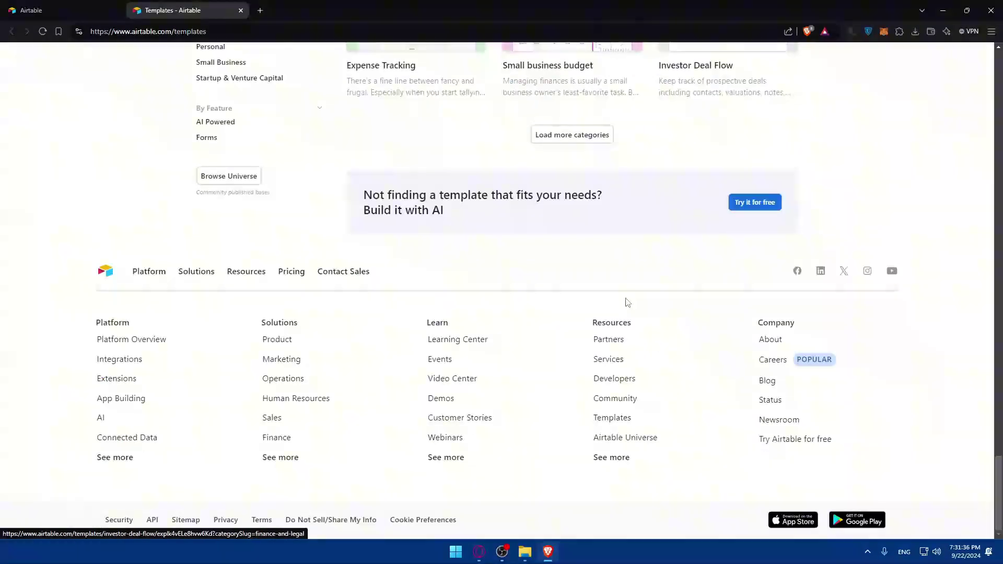
{"action": "left_click", "coordinate": [567, 137]}
{"action": "scroll", "coordinate": [665, 183], "scroll_direction": "down", "scroll_amount": 20}
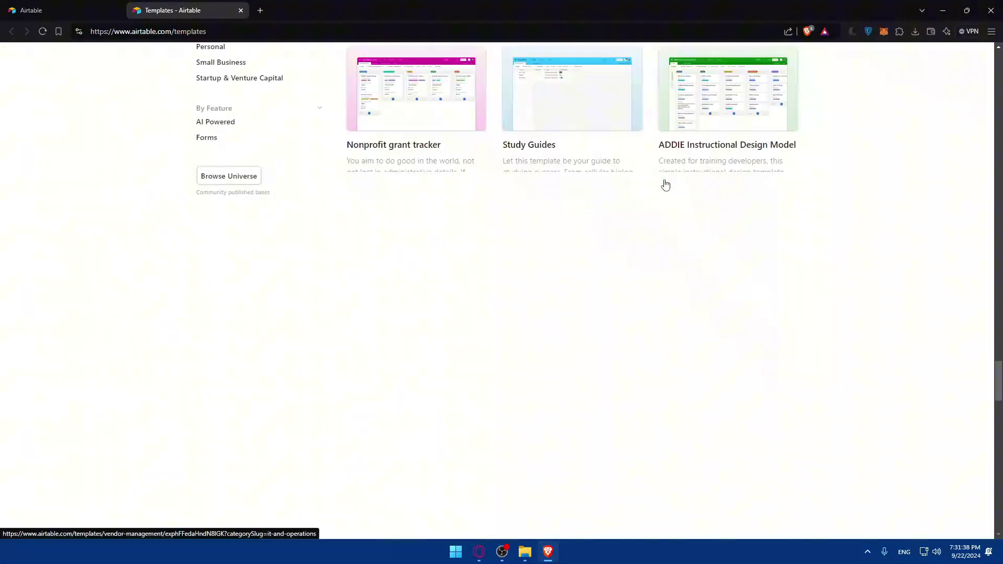
{"action": "scroll", "coordinate": [665, 185], "scroll_direction": "up", "scroll_amount": 2}
{"action": "left_click", "coordinate": [567, 265]}
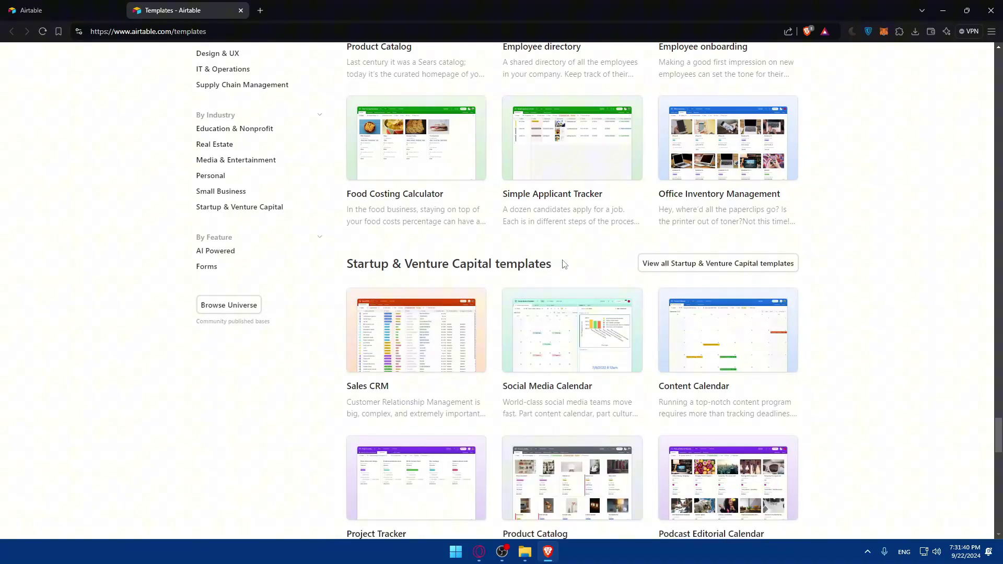
{"action": "left_click", "coordinate": [241, 11]}
{"action": "left_click", "coordinate": [881, 171]}
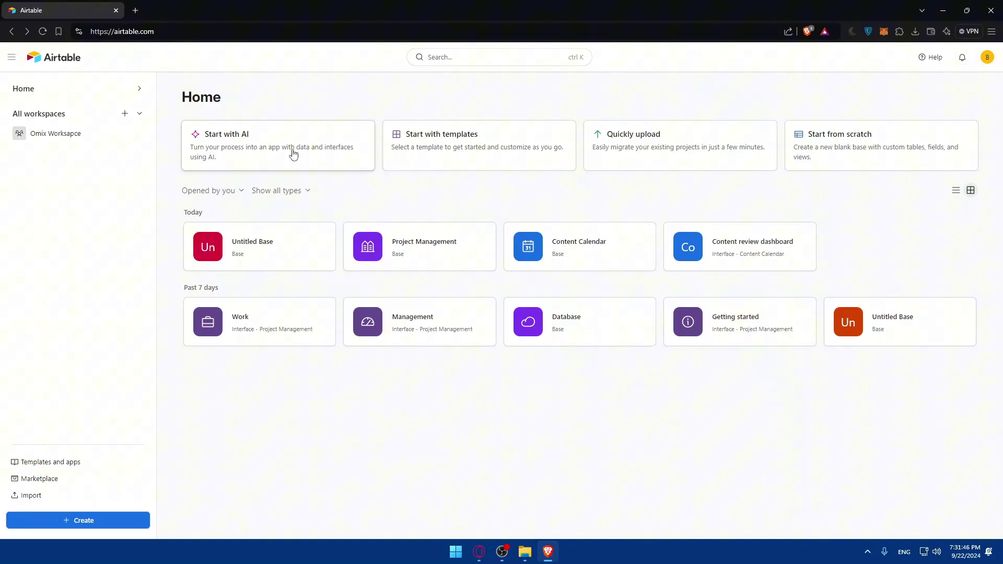
{"action": "left_click", "coordinate": [271, 152]}
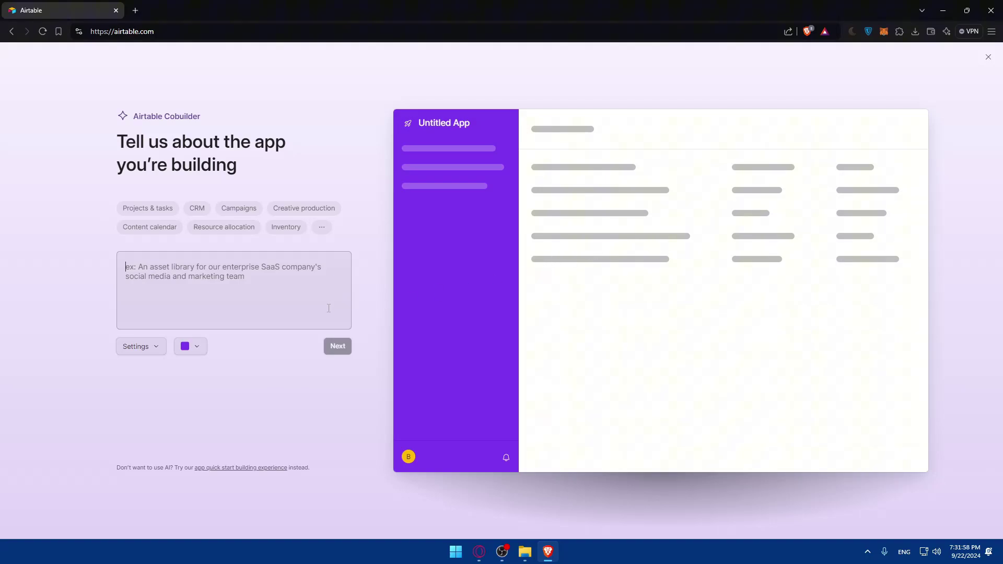
{"action": "left_click", "coordinate": [320, 229]}
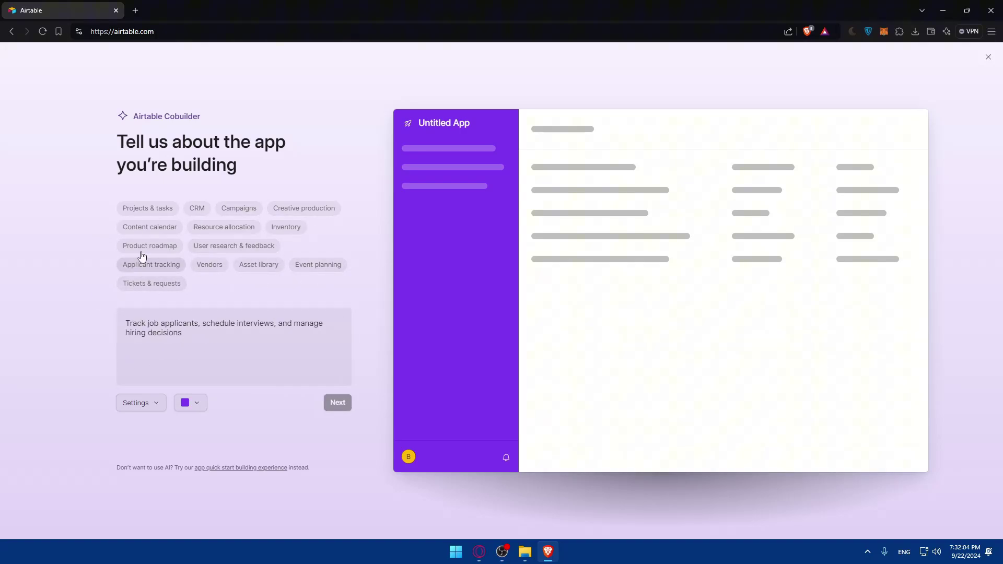
{"action": "left_click", "coordinate": [161, 406]}
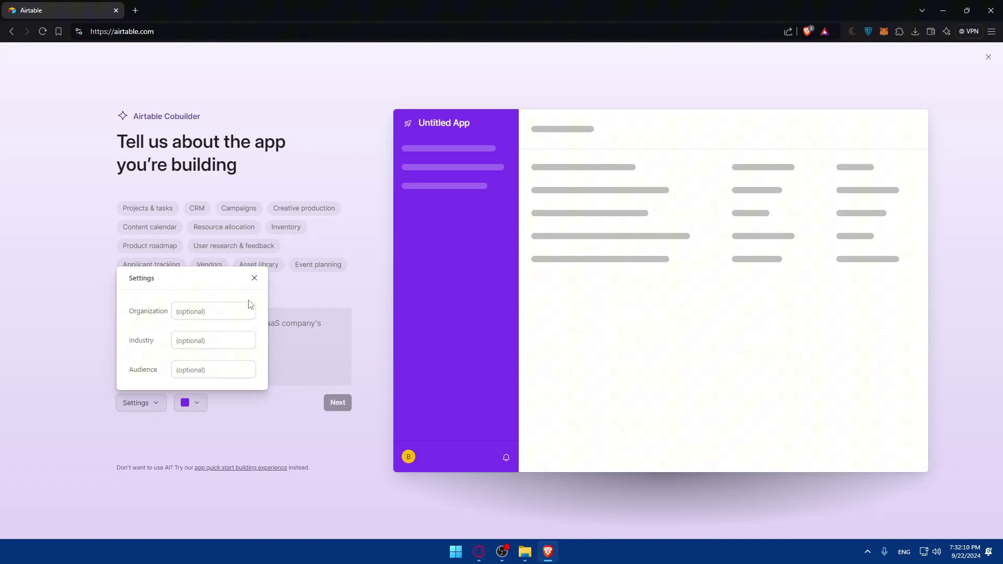
{"action": "left_click", "coordinate": [254, 279]}
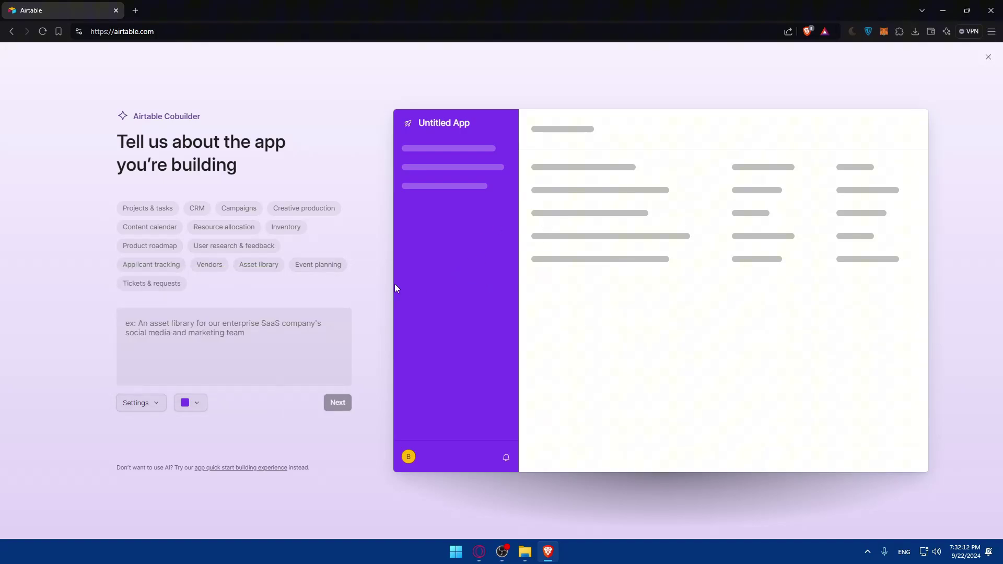
{"action": "left_click", "coordinate": [195, 408]}
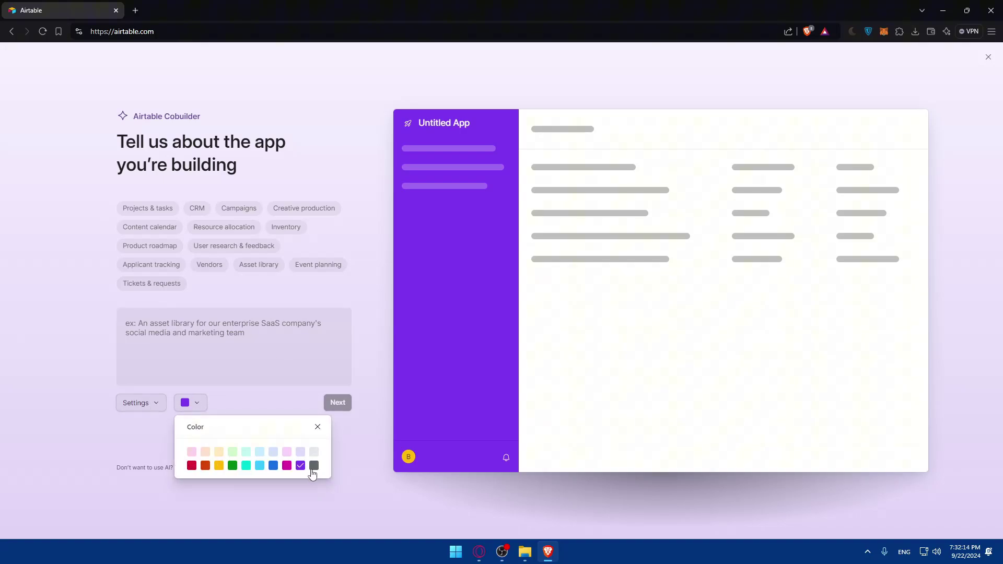
{"action": "left_click", "coordinate": [245, 400]}
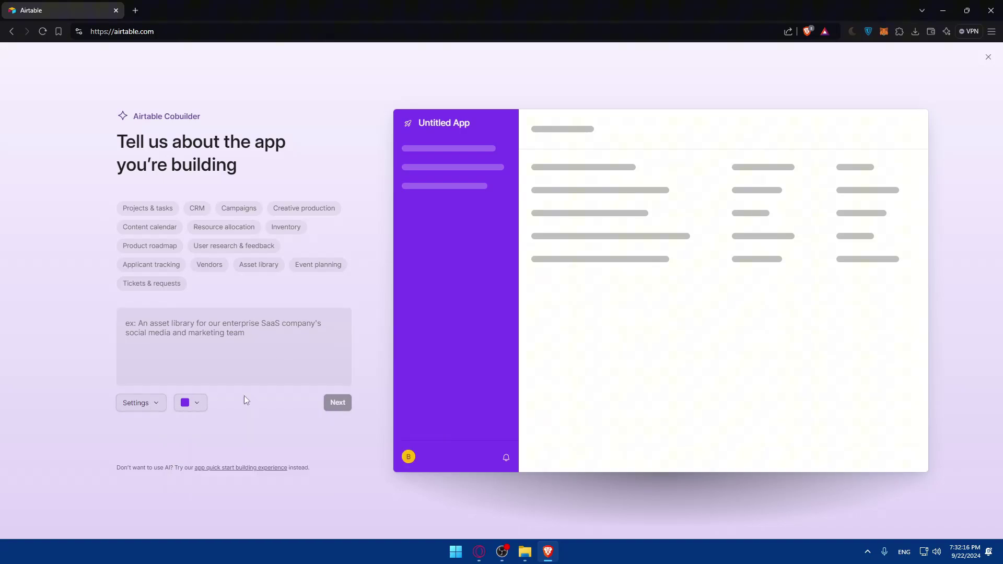
Step: Leave the AI app builder and move the Untitled Base to the trash
{"action": "left_click", "coordinate": [988, 58]}
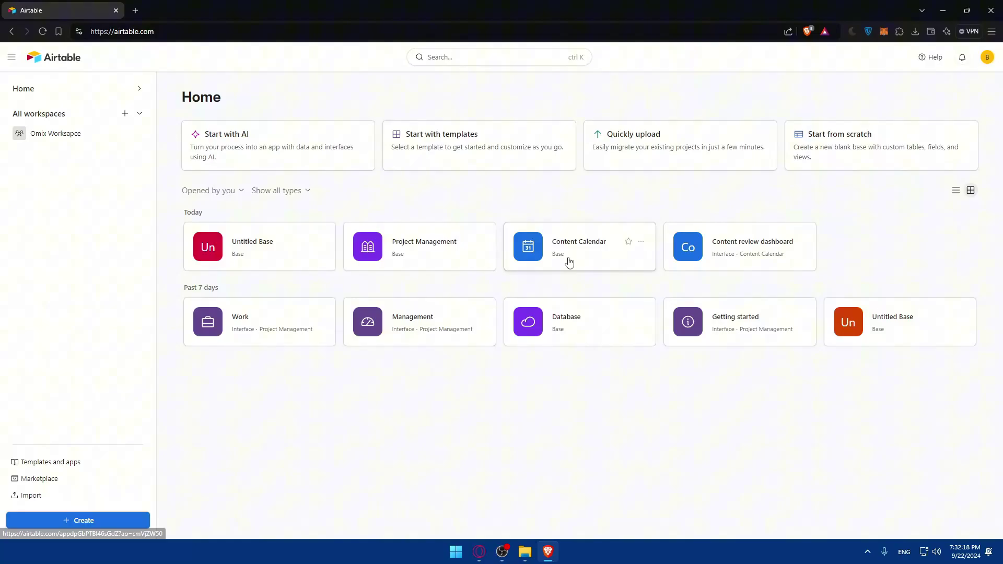
{"action": "left_click", "coordinate": [320, 241]}
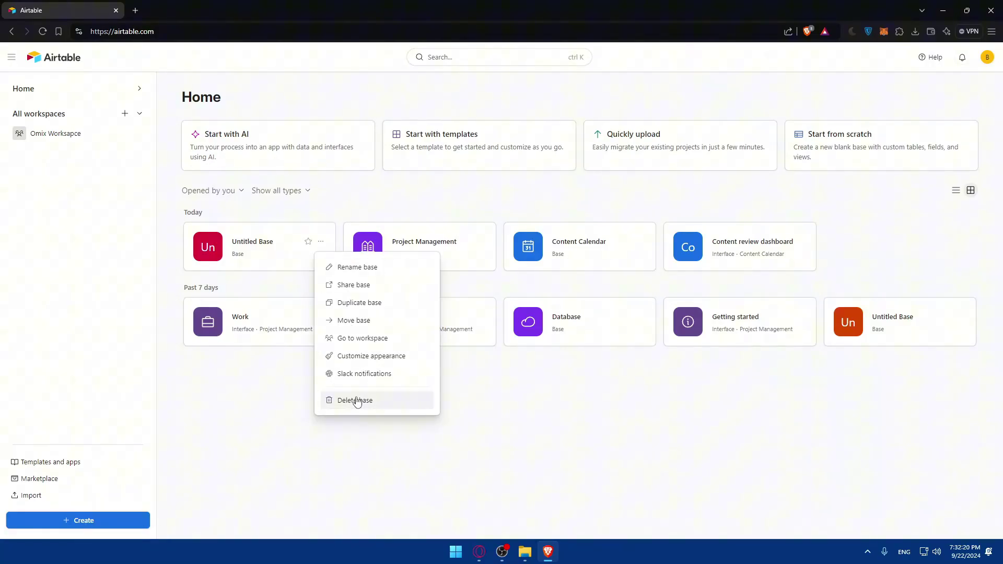
{"action": "key", "text": "Escape"}
{"action": "left_click", "coordinate": [320, 241]}
{"action": "left_click", "coordinate": [367, 403]}
{"action": "left_click", "coordinate": [328, 318]}
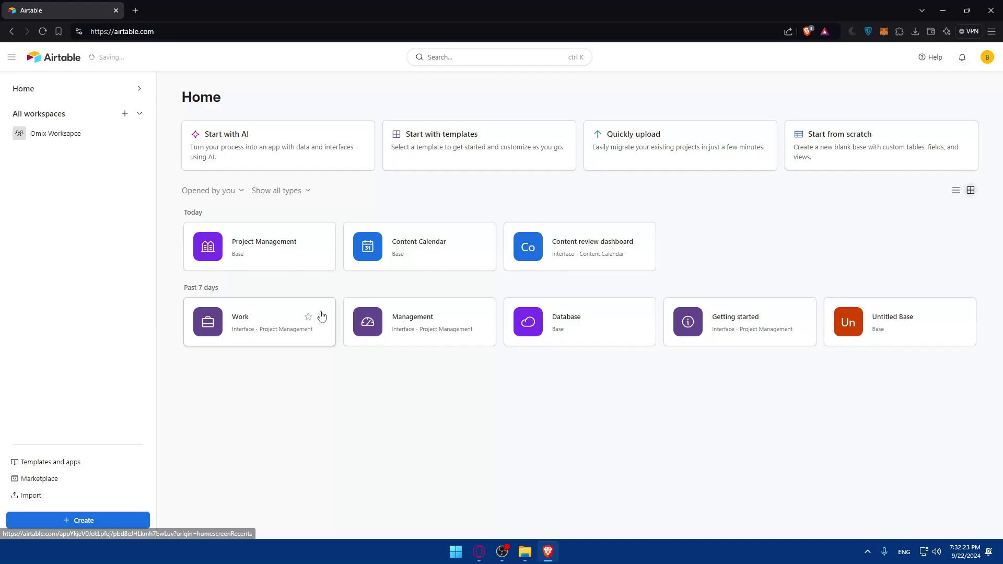
Step: Open the Project Management base and delete its SubTasks table
{"action": "left_click", "coordinate": [283, 248]}
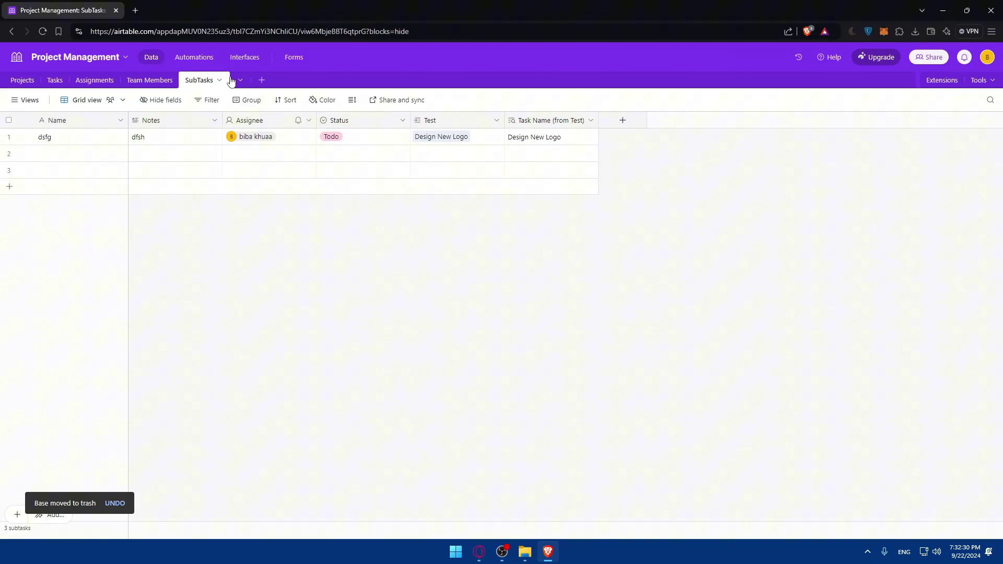
{"action": "left_click", "coordinate": [220, 80]}
{"action": "left_click", "coordinate": [168, 302]}
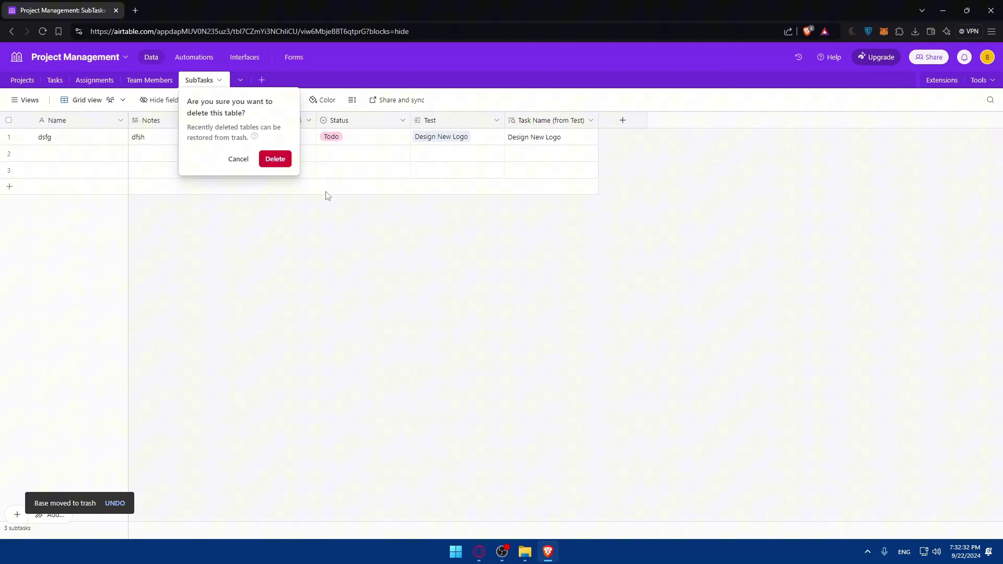
{"action": "left_click", "coordinate": [276, 157]}
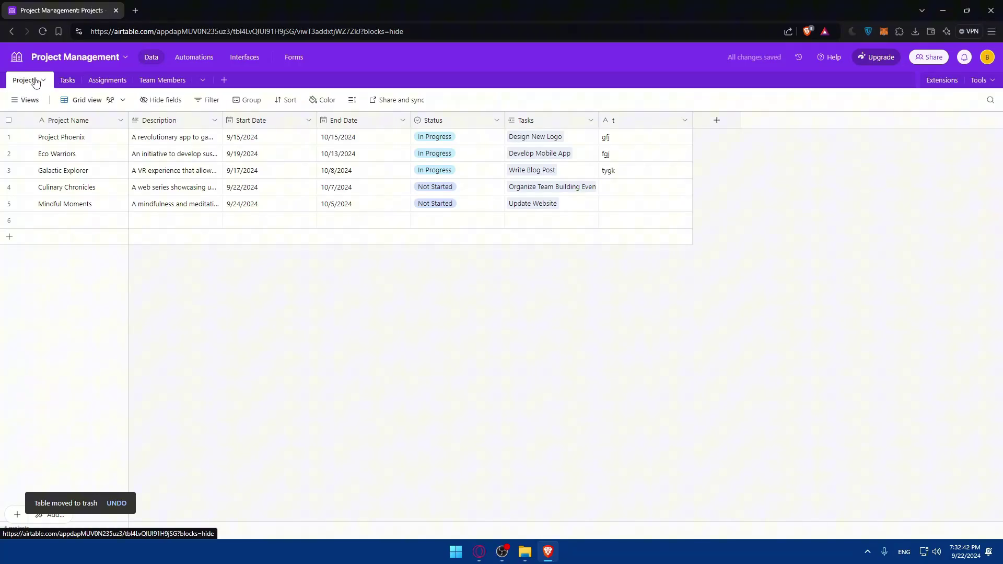
{"action": "left_click", "coordinate": [66, 81]}
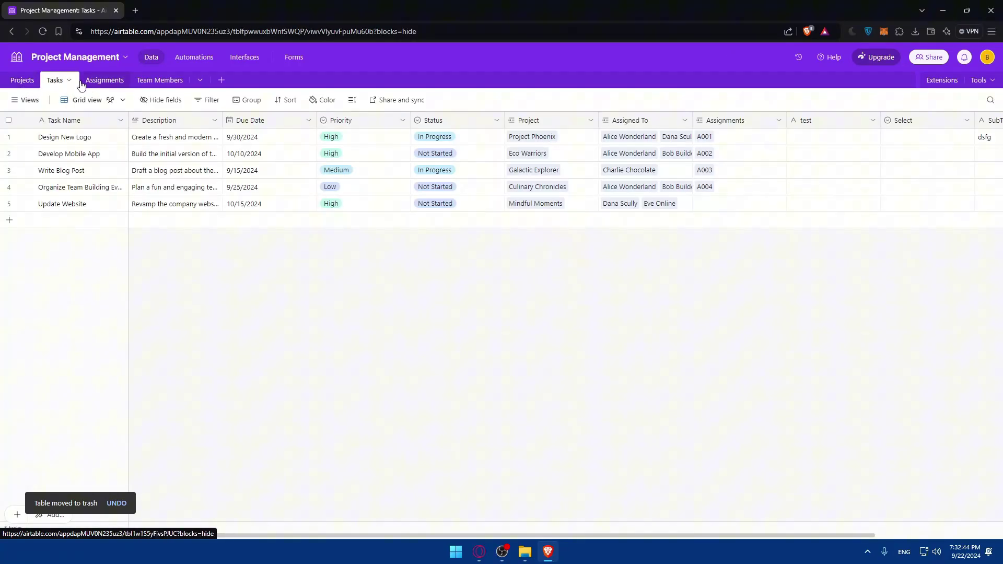
{"action": "left_click", "coordinate": [105, 83]}
{"action": "left_click", "coordinate": [154, 82]}
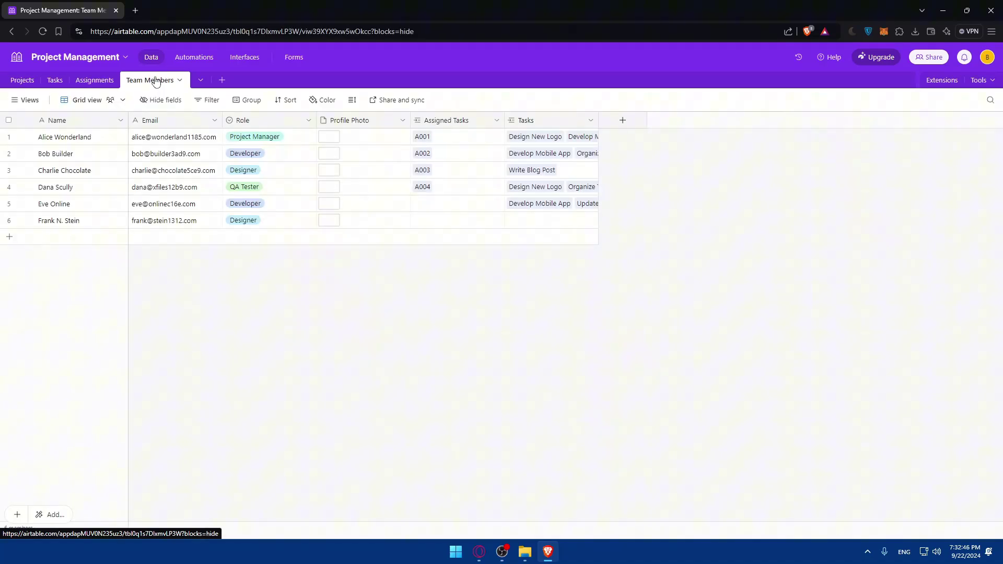
{"action": "left_click", "coordinate": [26, 100]}
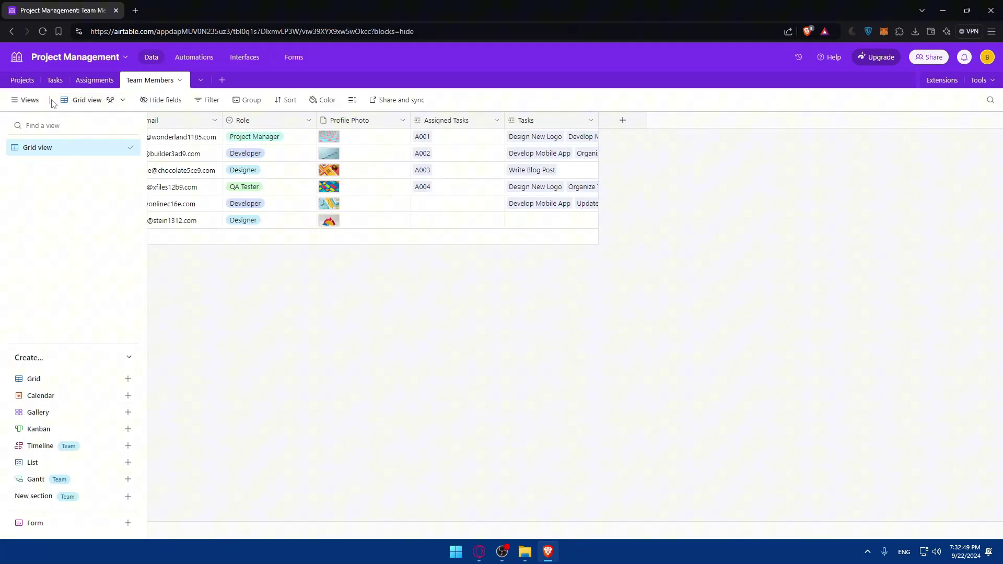
{"action": "left_click", "coordinate": [21, 81]}
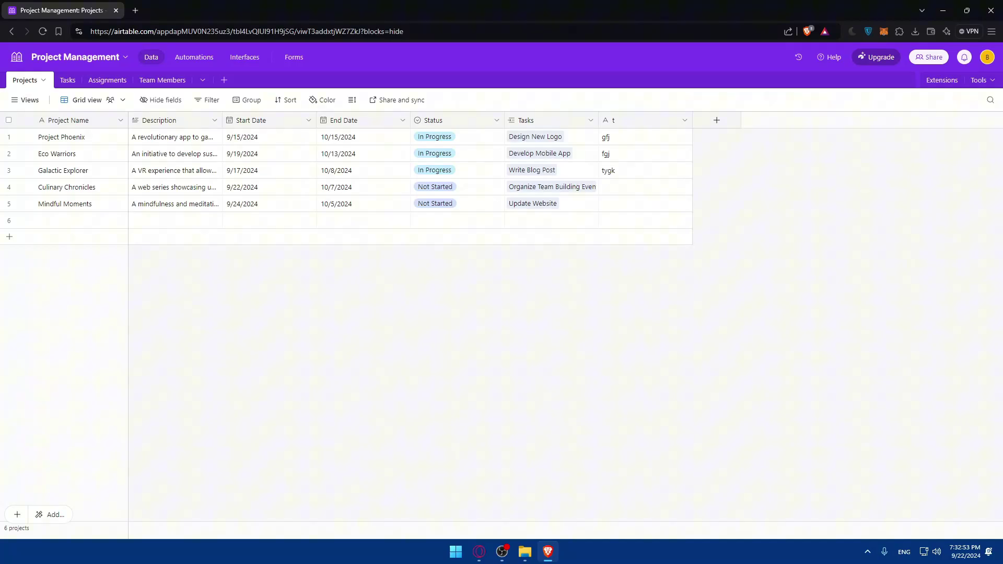
{"action": "key", "text": "alt+Tab"}
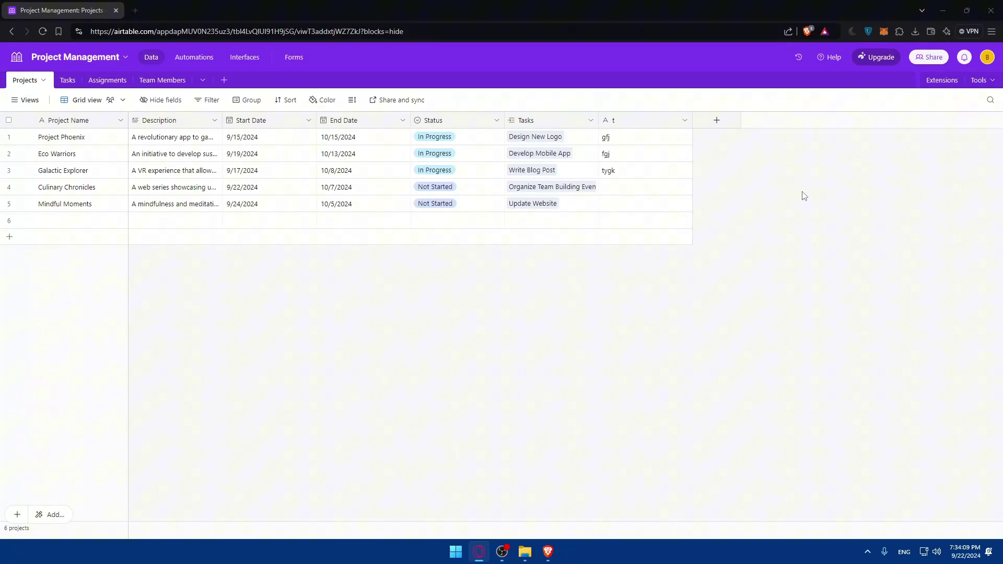
Step: Open the Extensions panel and bring up the extensions marketplace
{"action": "left_click", "coordinate": [949, 81]}
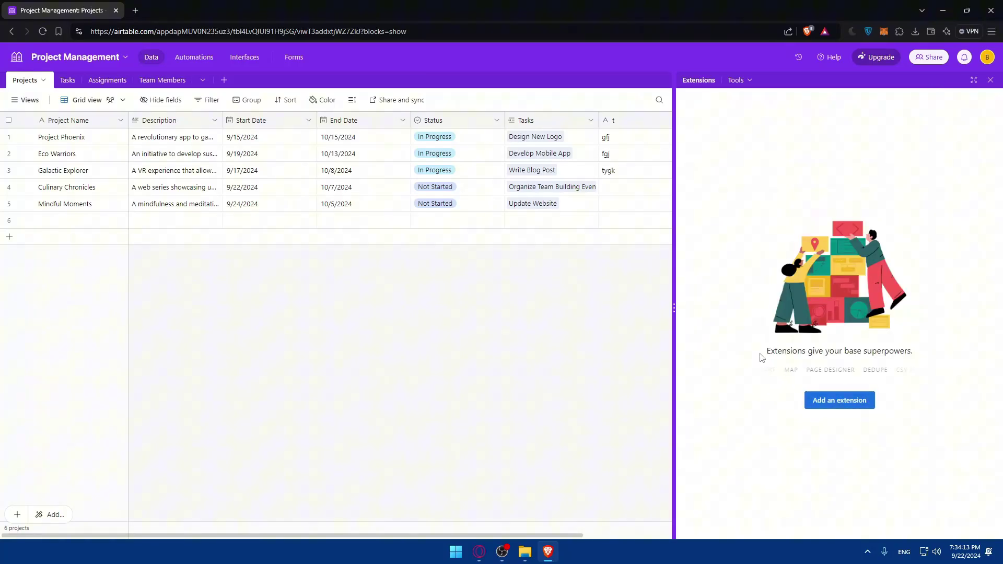
{"action": "left_click_drag", "start_coordinate": [762, 351], "coordinate": [919, 358]}
{"action": "left_click", "coordinate": [920, 358]}
{"action": "left_click", "coordinate": [848, 400]}
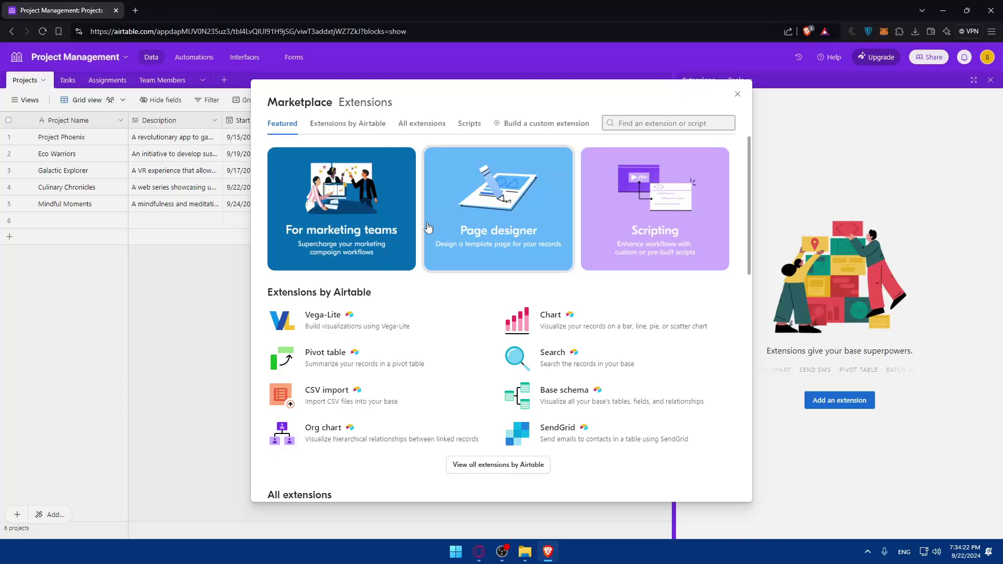
{"action": "scroll", "coordinate": [379, 324], "scroll_direction": "down", "scroll_amount": 5}
{"action": "scroll", "coordinate": [374, 315], "scroll_direction": "up", "scroll_amount": 5}
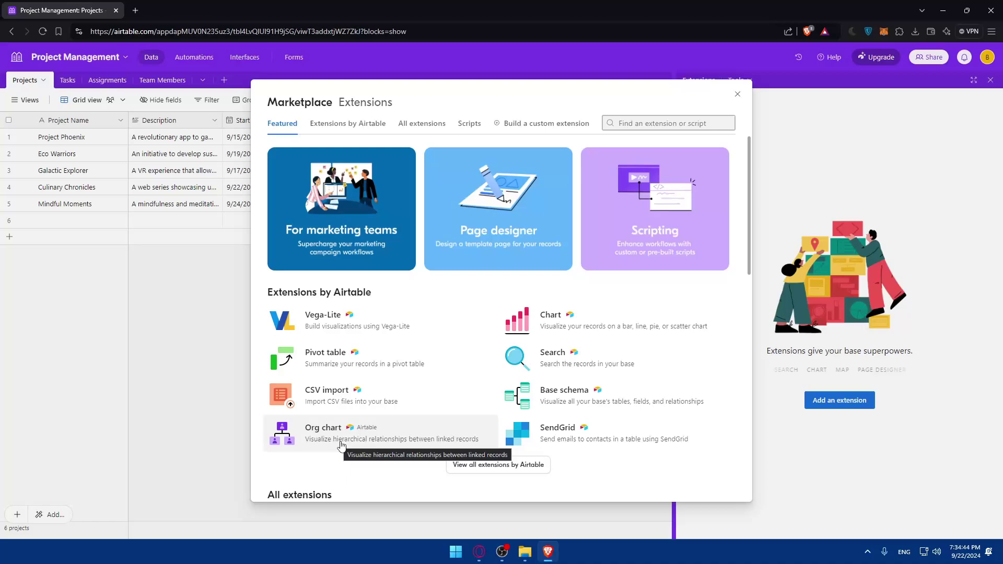
Step: Try the junk searches '--' and 'ajksdbf', then clear the search box to restore featured extensions
{"action": "type", "text": "--"}
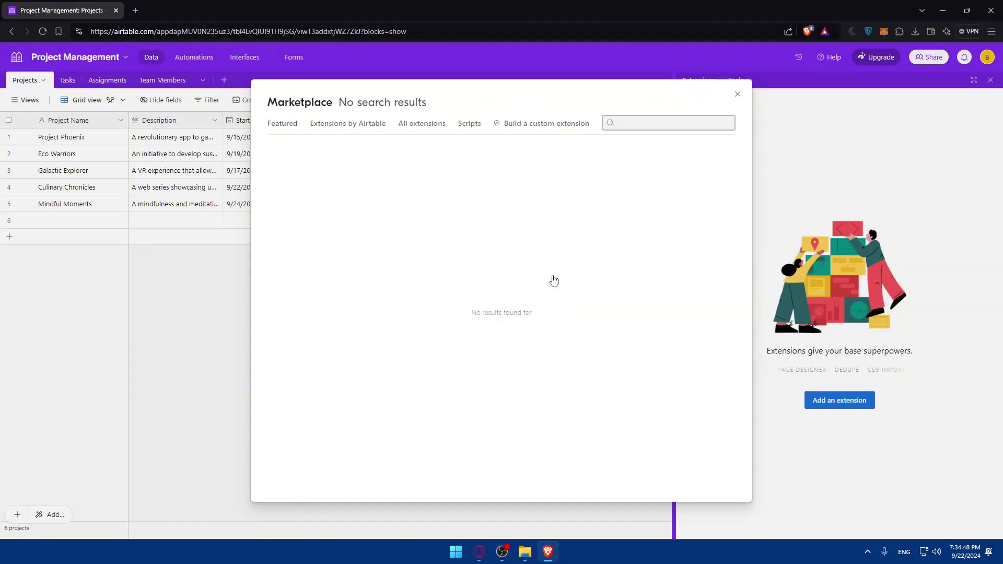
{"action": "key", "text": "BackSpace"}
{"action": "key", "text": "BackSpace"}
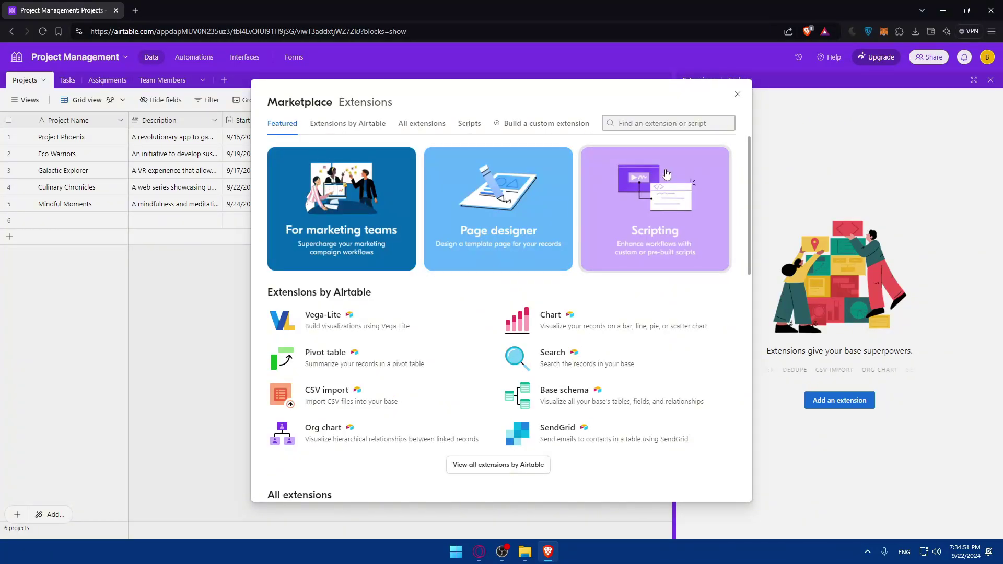
{"action": "type", "text": "ajksdbf"}
{"action": "left_click_drag", "start_coordinate": [653, 120], "coordinate": [575, 123]}
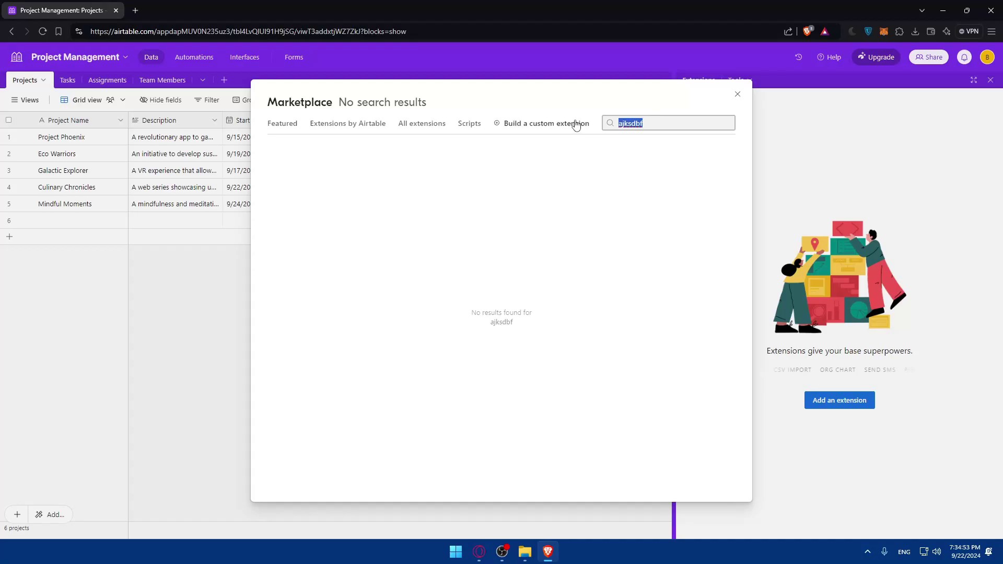
{"action": "key", "text": "BackSpace"}
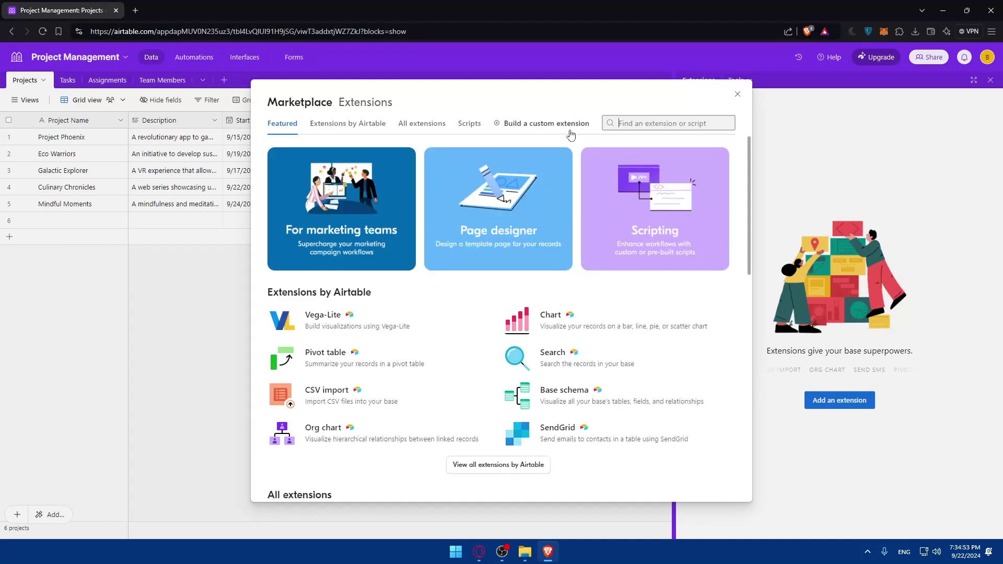
Step: Start a custom extension, browse its example templates, then cancel without naming it
{"action": "left_click", "coordinate": [532, 125]}
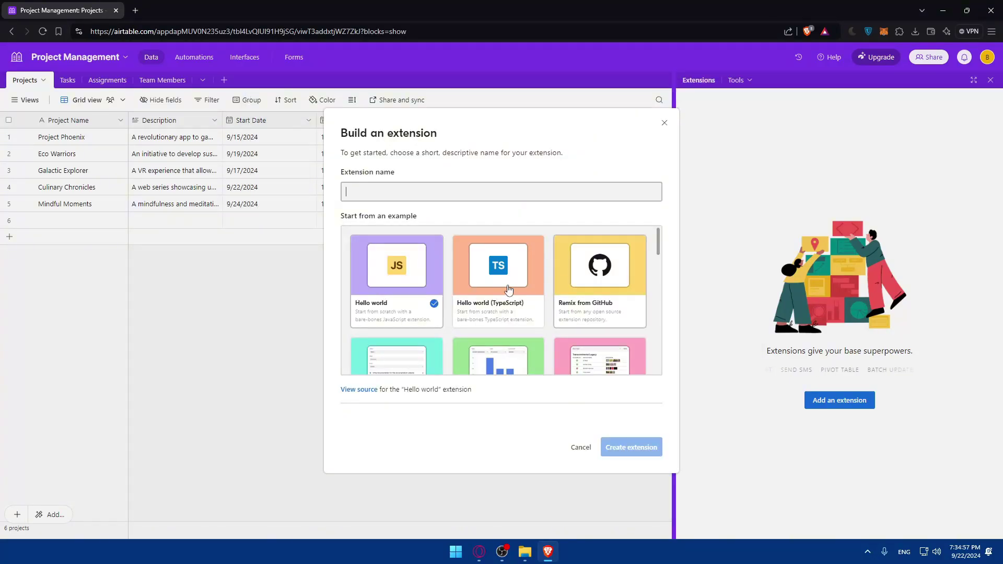
{"action": "scroll", "coordinate": [458, 257], "scroll_direction": "down", "scroll_amount": 5}
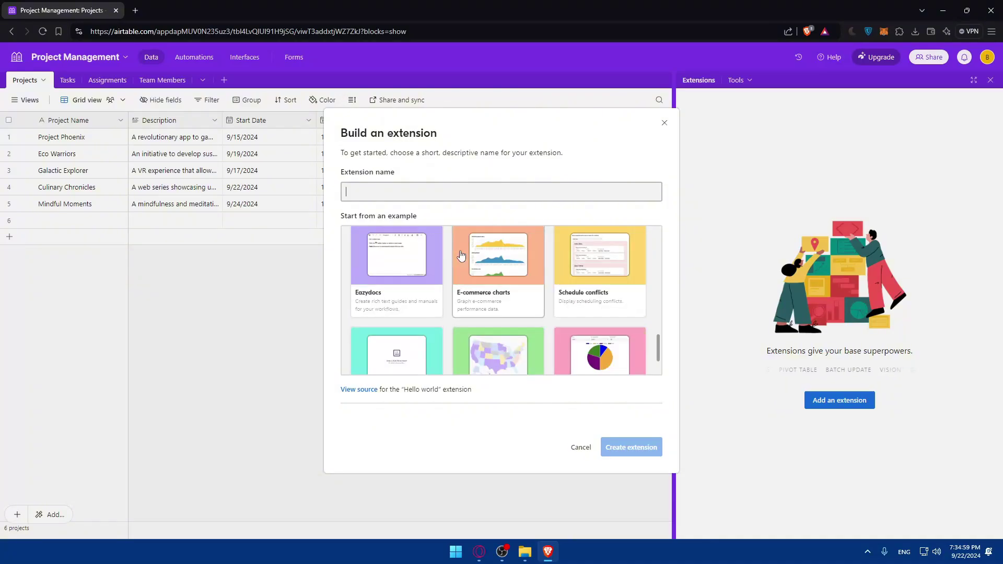
{"action": "scroll", "coordinate": [460, 256], "scroll_direction": "up", "scroll_amount": 5}
{"action": "left_click", "coordinate": [380, 201]}
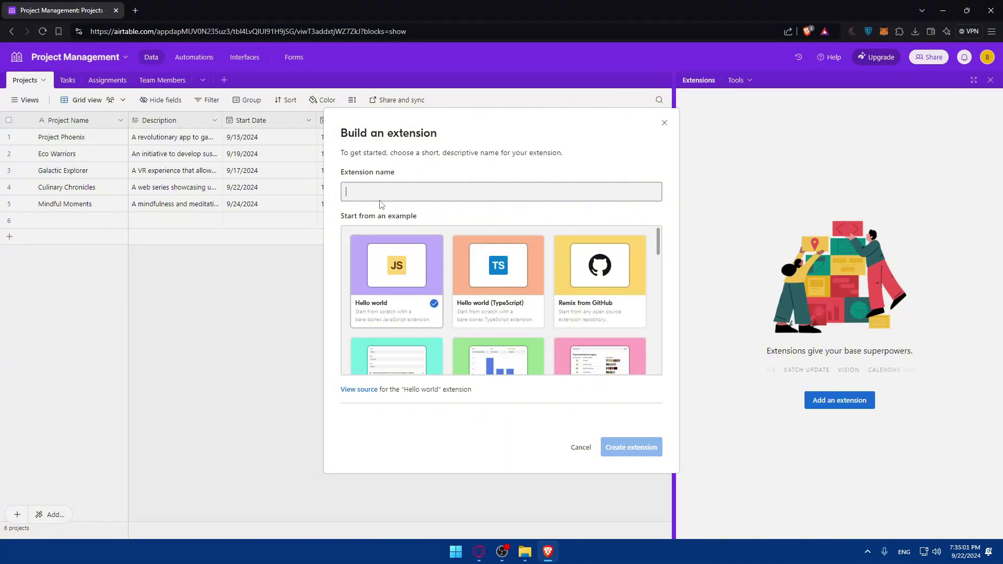
{"action": "left_click", "coordinate": [577, 445]}
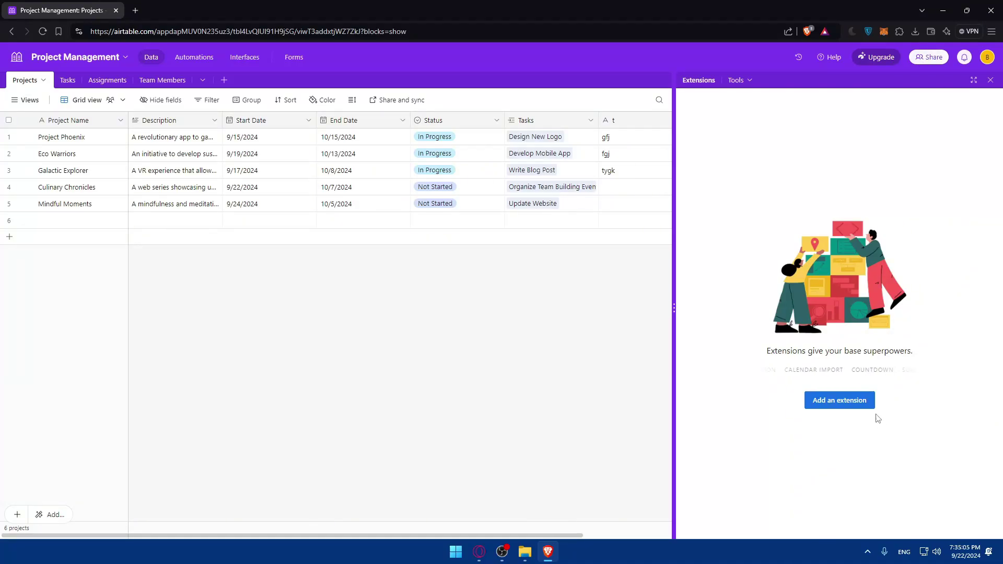
{"action": "left_click", "coordinate": [831, 400]}
{"action": "scroll", "coordinate": [441, 299], "scroll_direction": "down", "scroll_amount": 3}
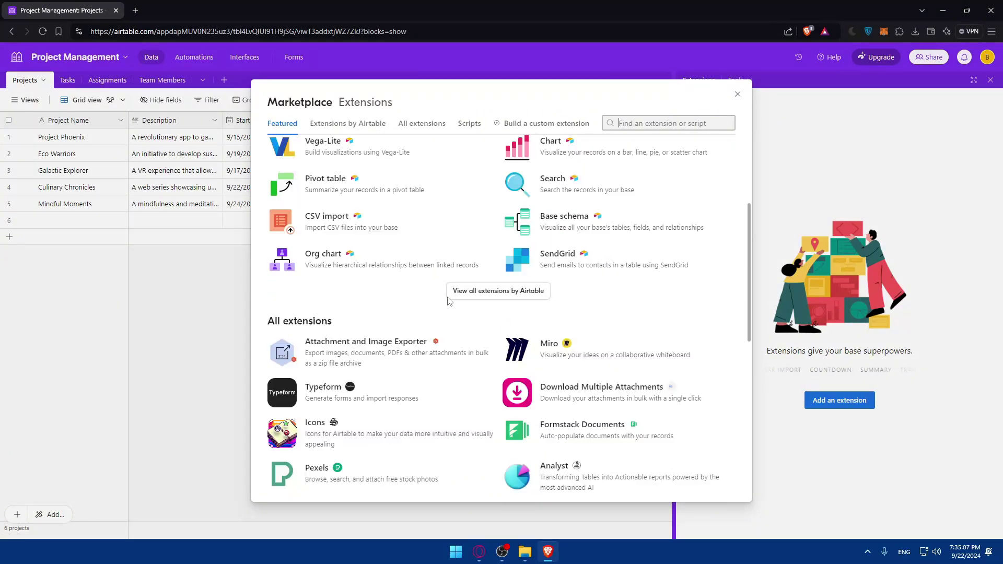
{"action": "scroll", "coordinate": [448, 301], "scroll_direction": "down", "scroll_amount": 7}
{"action": "scroll", "coordinate": [468, 338], "scroll_direction": "up", "scroll_amount": 2}
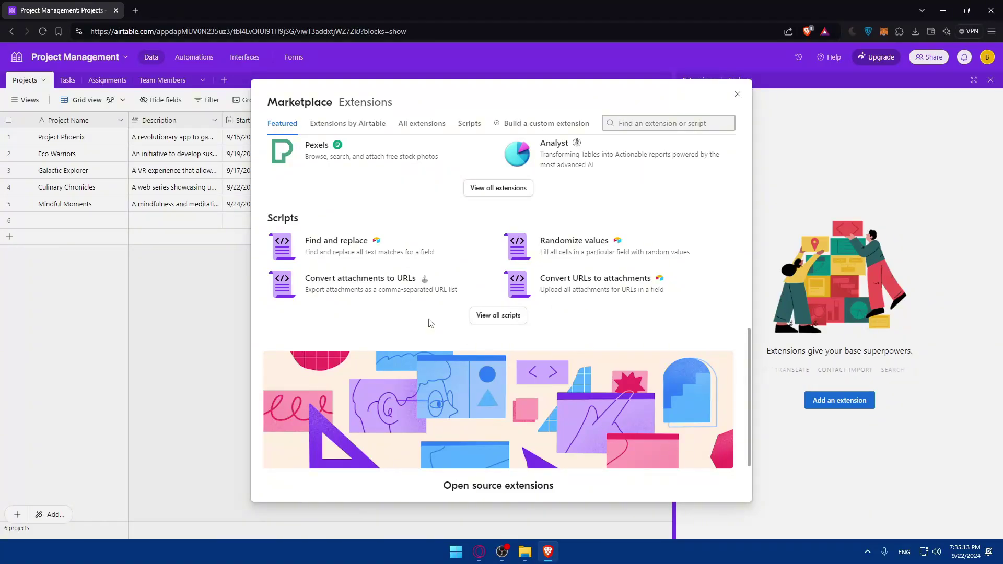
{"action": "scroll", "coordinate": [429, 323], "scroll_direction": "up", "scroll_amount": 3}
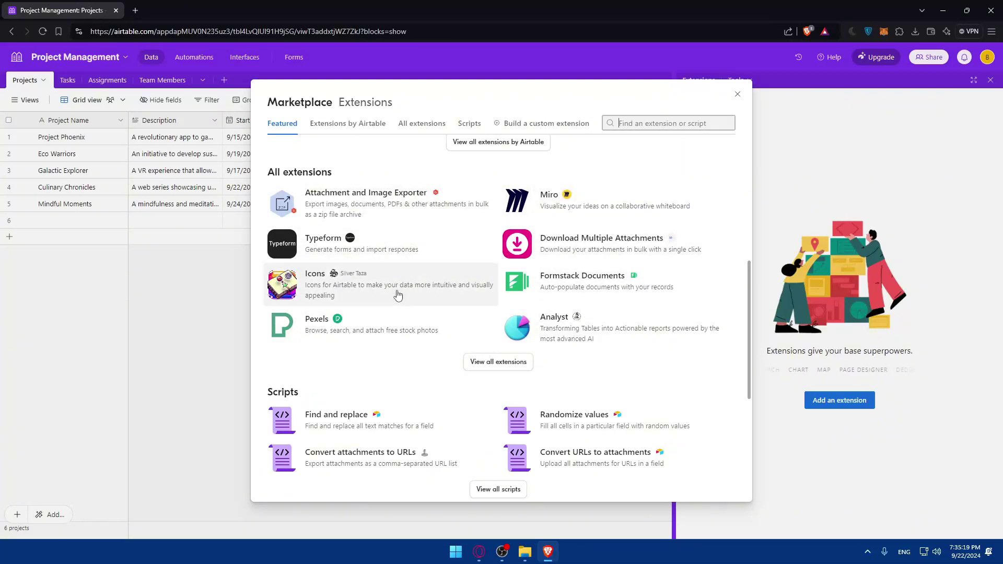
{"action": "type", "text": "p"}
{"action": "key", "text": "BackSpace"}
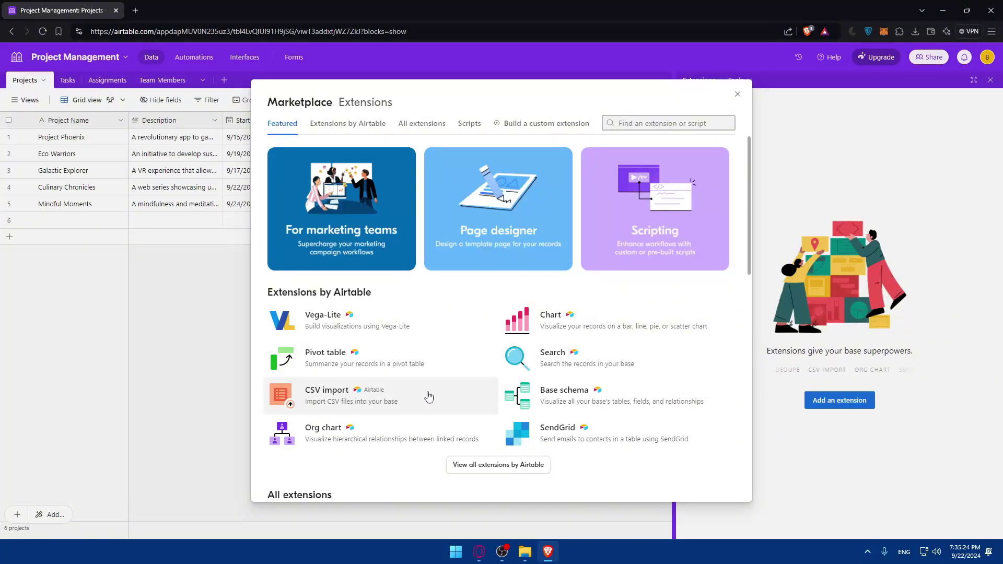
{"action": "scroll", "coordinate": [574, 433], "scroll_direction": "down", "scroll_amount": 3}
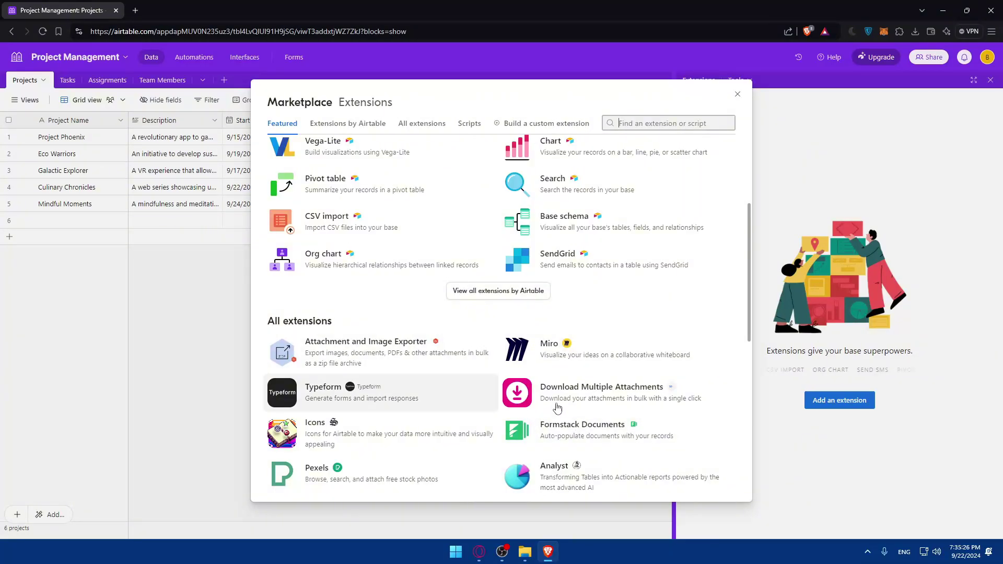
{"action": "scroll", "coordinate": [553, 413], "scroll_direction": "down", "scroll_amount": 5}
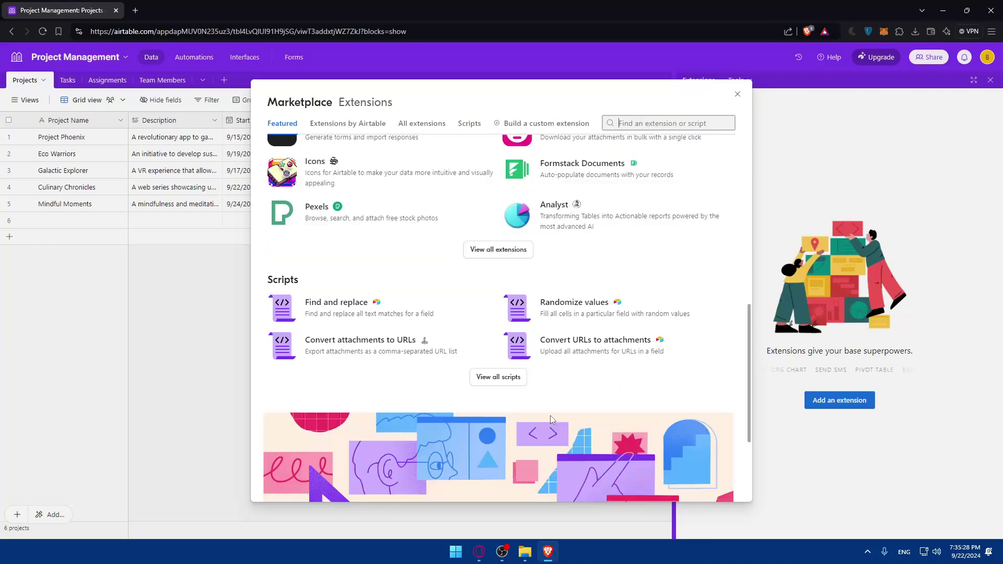
{"action": "scroll", "coordinate": [473, 314], "scroll_direction": "down", "scroll_amount": 3}
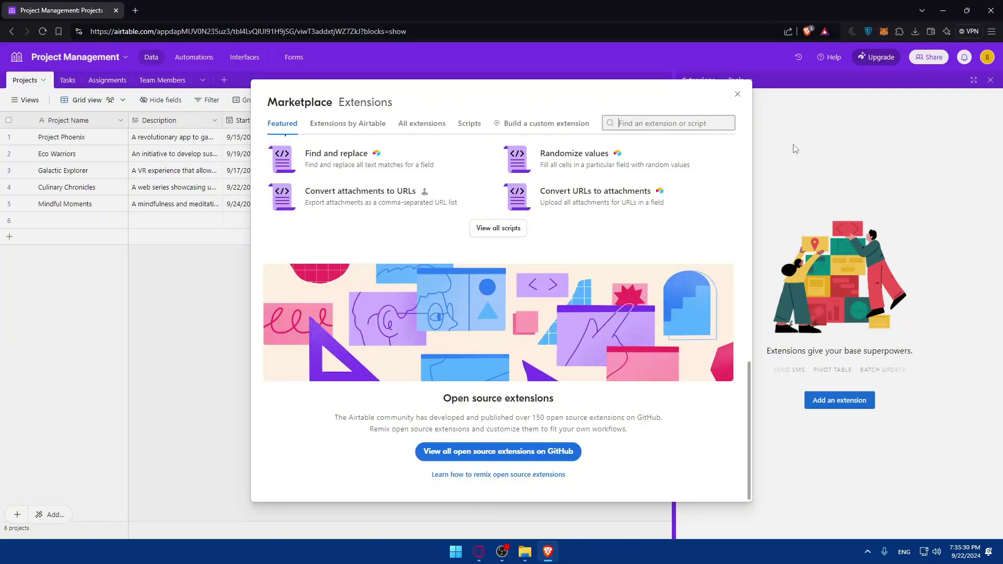
{"action": "left_click", "coordinate": [737, 95]}
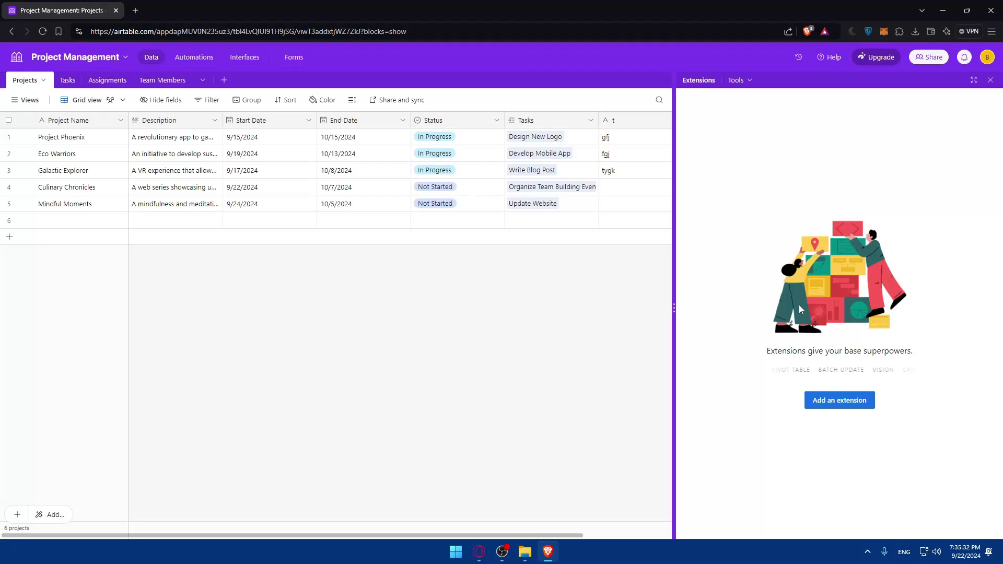
{"action": "left_click", "coordinate": [739, 86]}
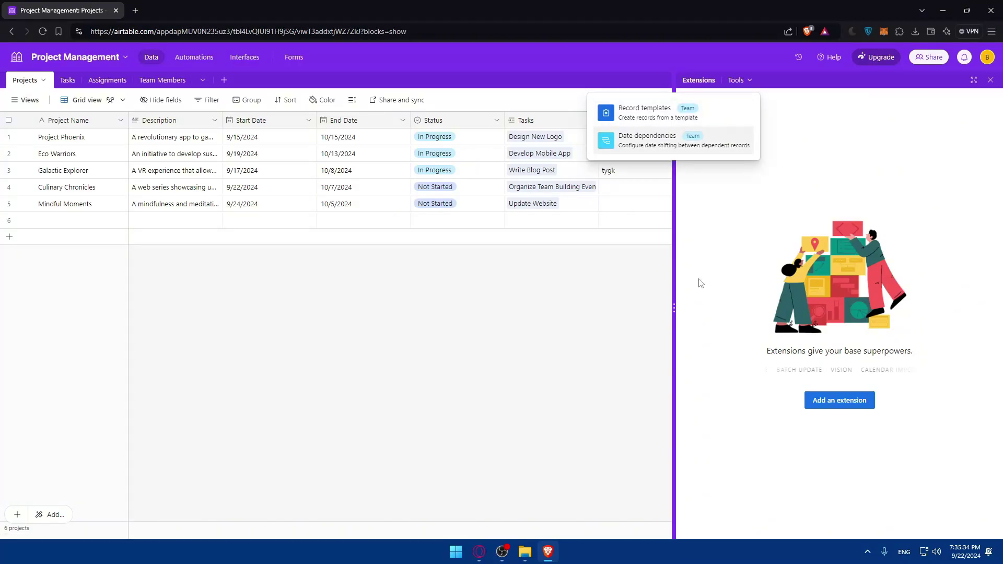
{"action": "left_click", "coordinate": [701, 282]}
{"action": "left_click", "coordinate": [839, 400]}
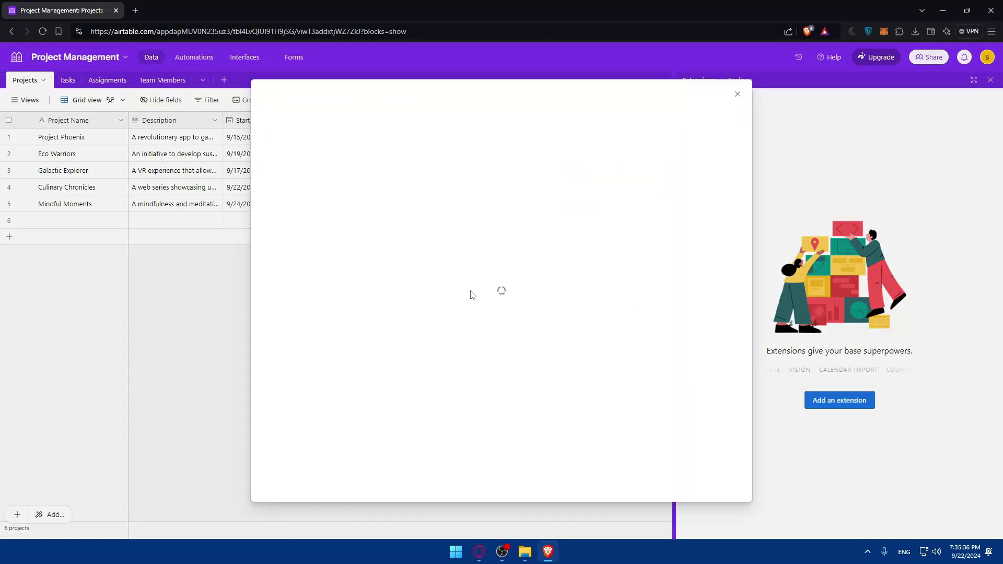
{"action": "scroll", "coordinate": [470, 282], "scroll_direction": "down", "scroll_amount": 3}
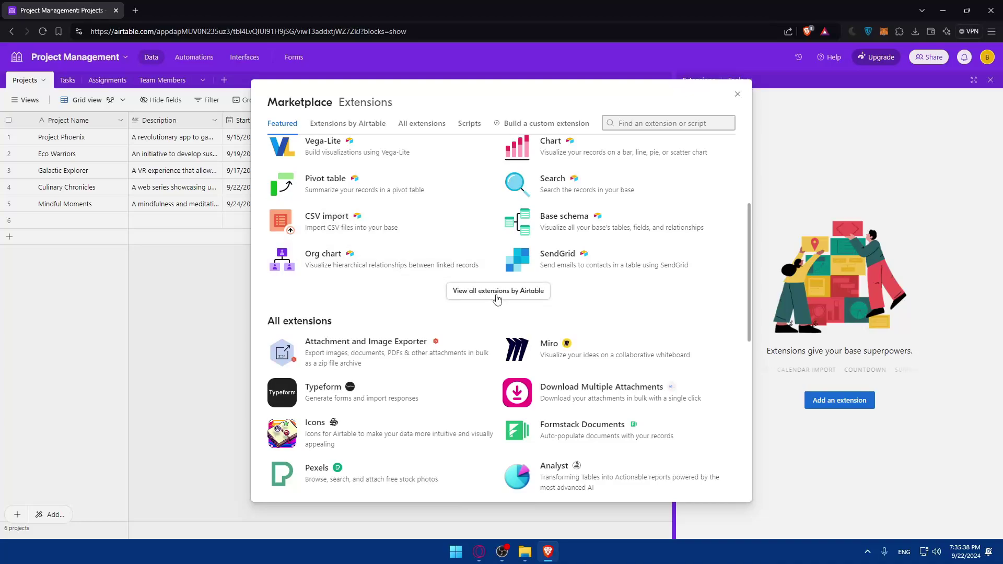
{"action": "left_click", "coordinate": [496, 292]}
{"action": "scroll", "coordinate": [457, 297], "scroll_direction": "down", "scroll_amount": 10}
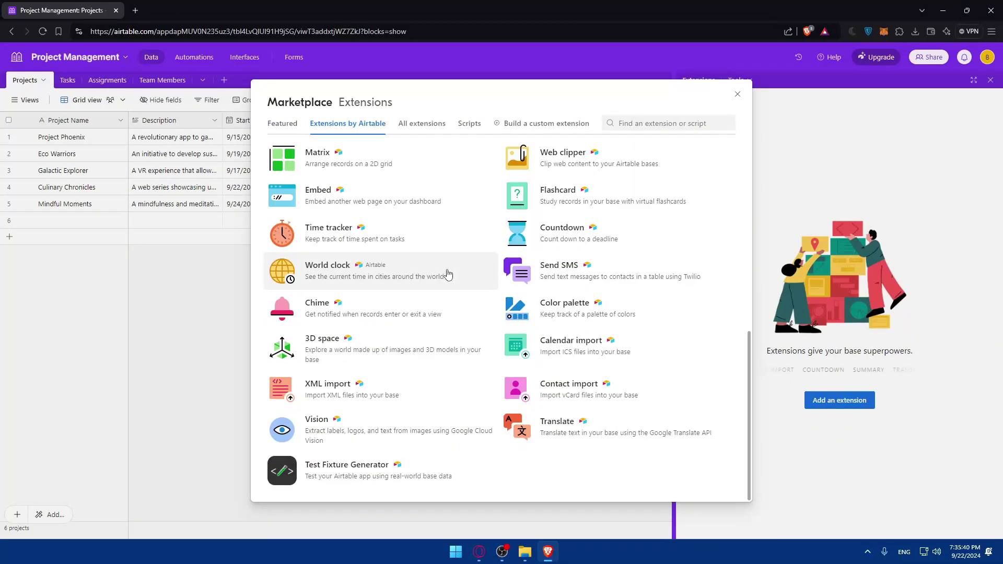
{"action": "scroll", "coordinate": [447, 274], "scroll_direction": "up", "scroll_amount": 10}
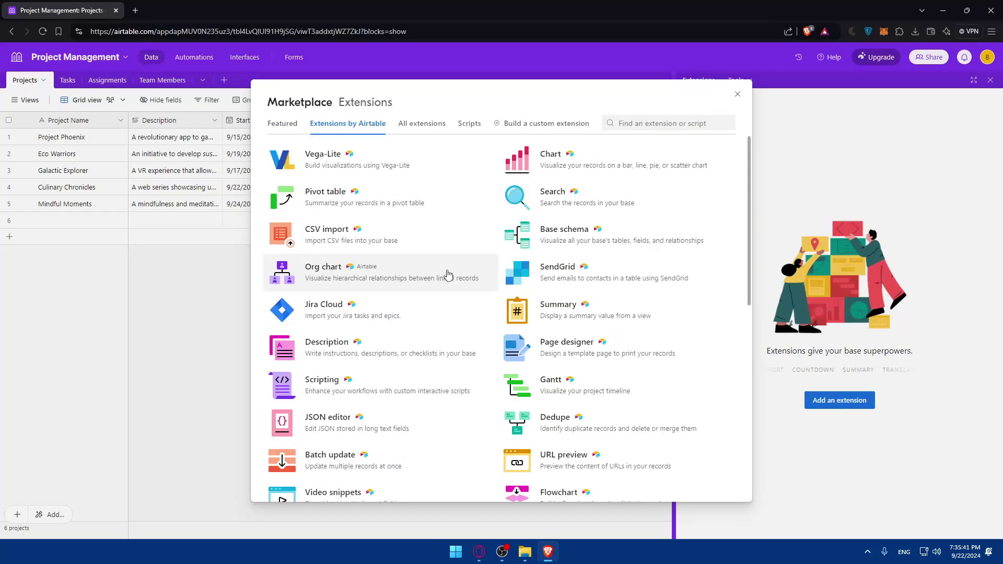
{"action": "left_click", "coordinate": [422, 124]}
{"action": "scroll", "coordinate": [460, 282], "scroll_direction": "down", "scroll_amount": 10}
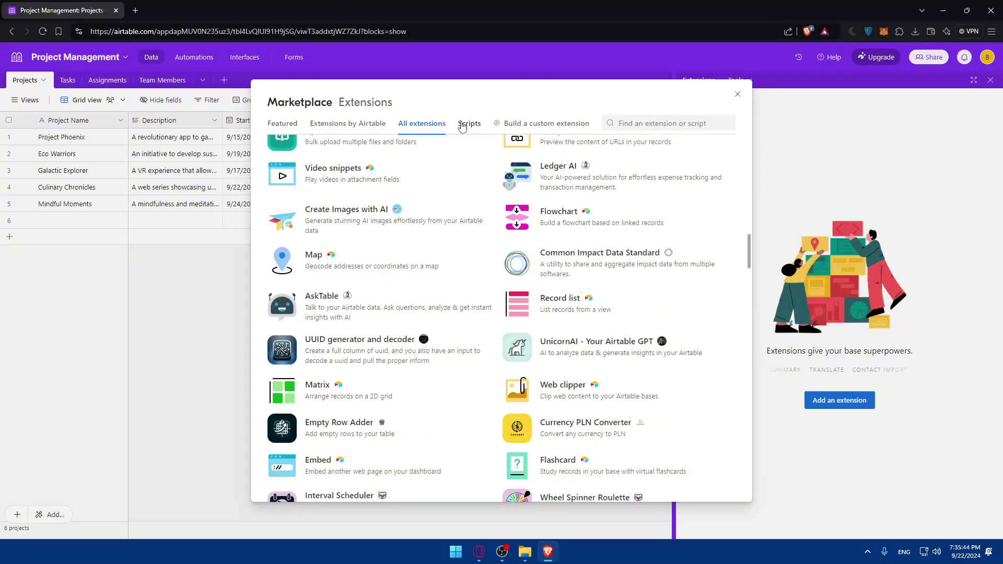
{"action": "left_click", "coordinate": [468, 124]}
{"action": "left_click", "coordinate": [284, 124]}
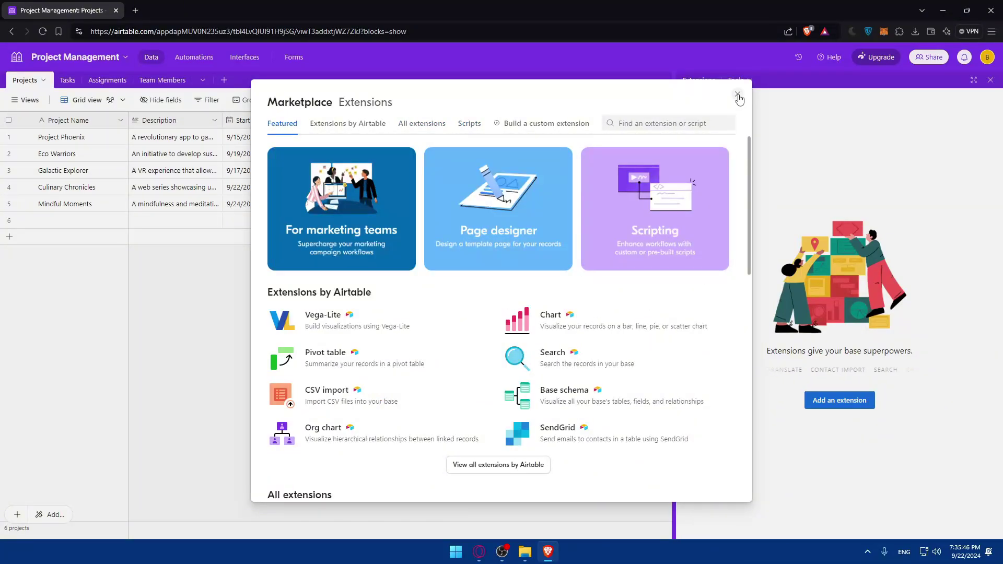
{"action": "left_click", "coordinate": [737, 94]}
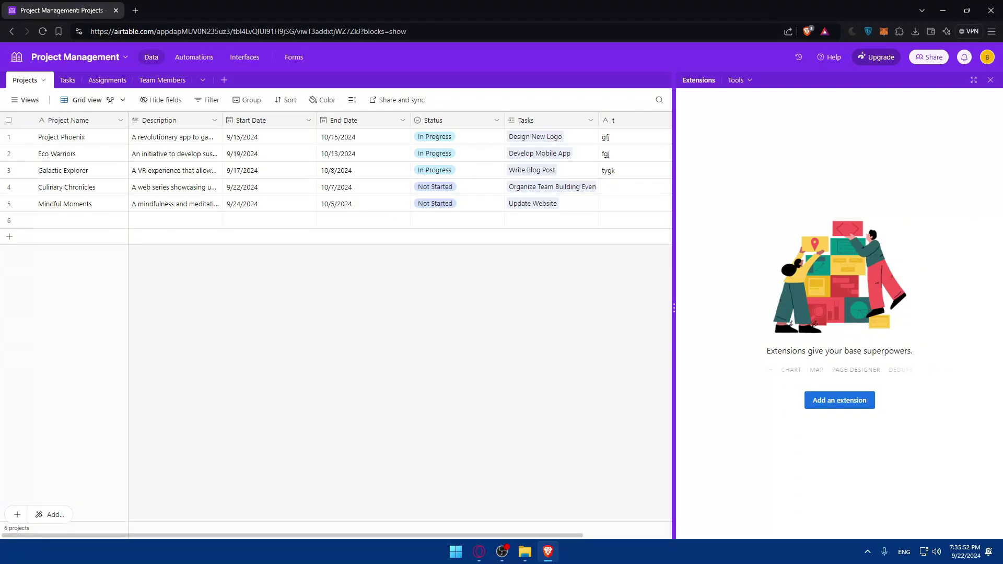
Step: Search the marketplace for 'reportin', then delete the term to show featured extensions again
{"action": "left_click", "coordinate": [838, 401]}
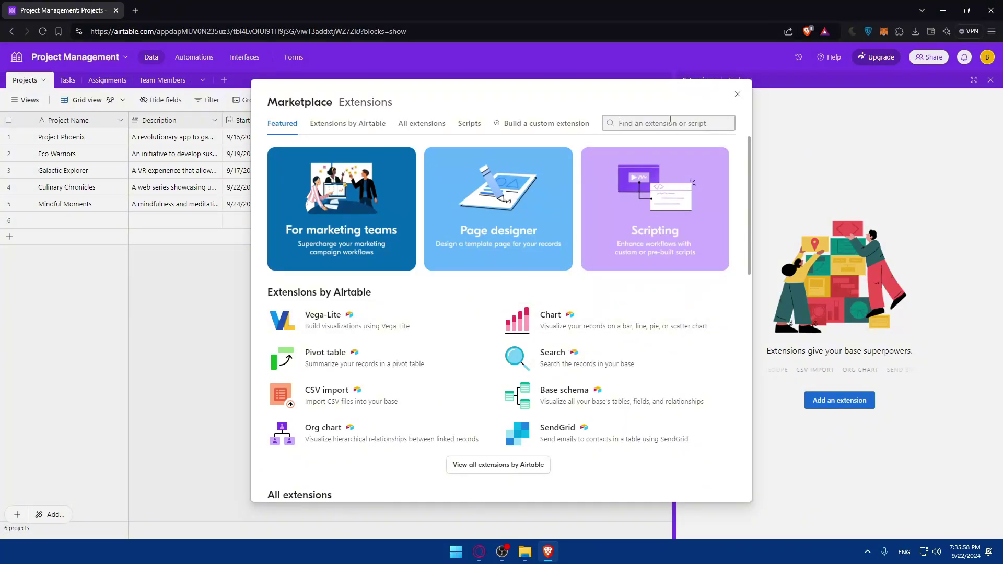
{"action": "type", "text": "repor"}
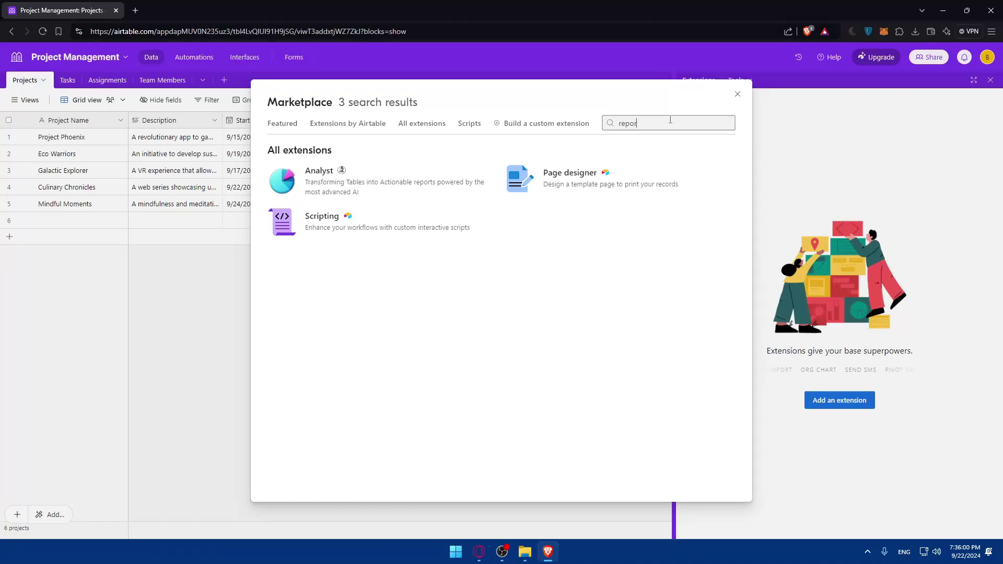
{"action": "type", "text": "ting"}
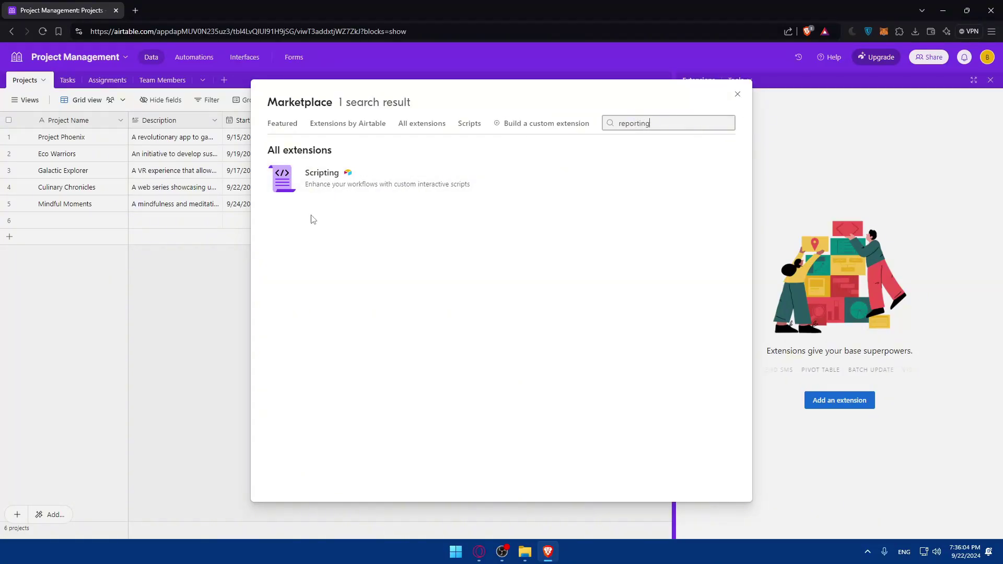
{"action": "double_click", "coordinate": [684, 123]}
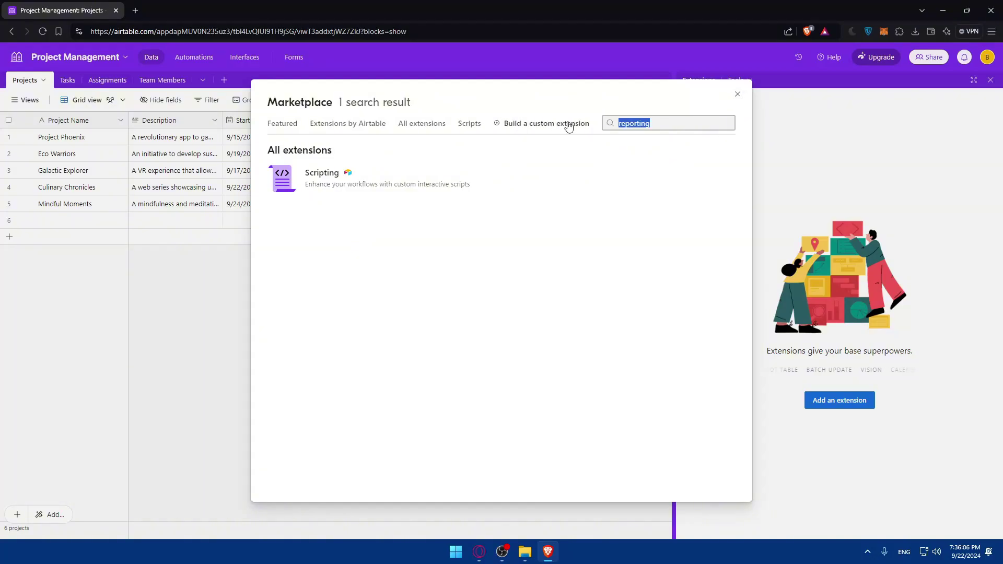
{"action": "key", "text": "BackSpace"}
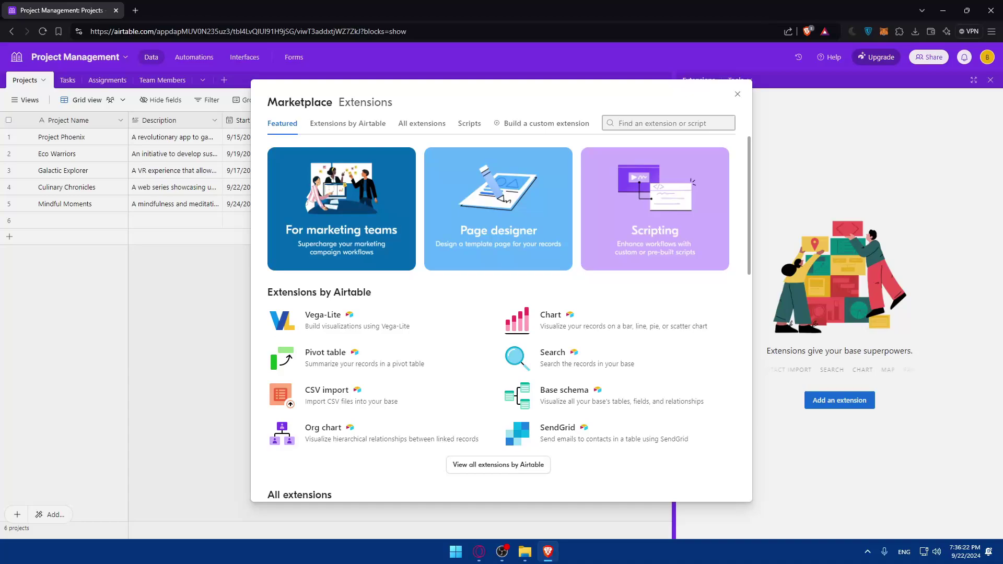
Step: Close and relaunch Brave on airtable.com, open Project Management, and close the Extensions panel
{"action": "key", "text": "alt+F4"}
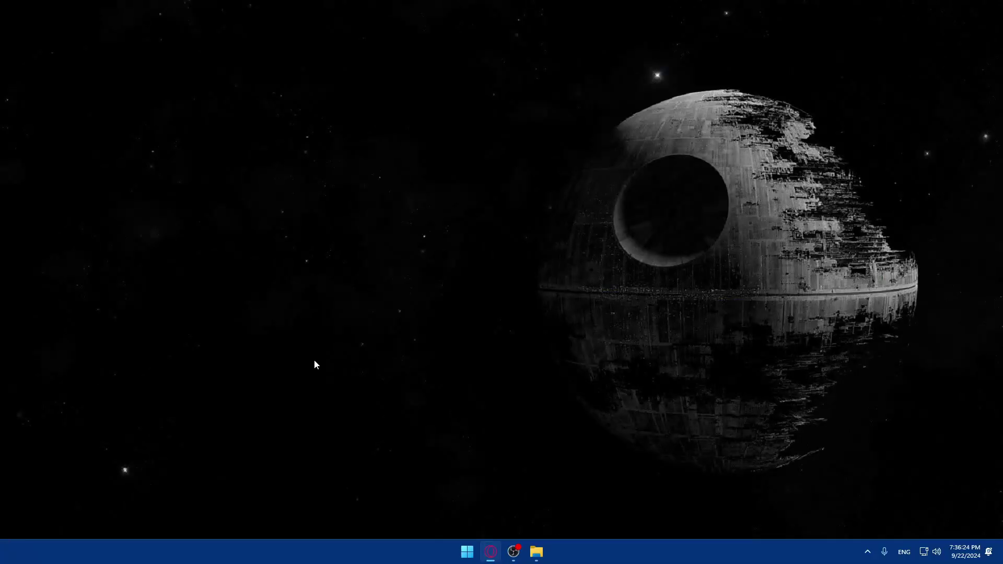
{"action": "key", "text": "super"}
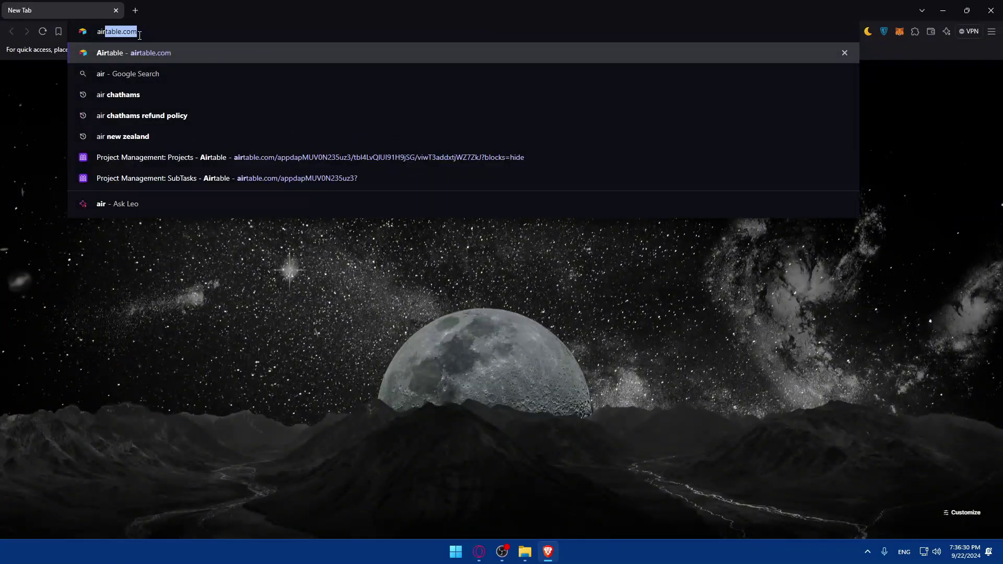
{"action": "key", "text": "Return"}
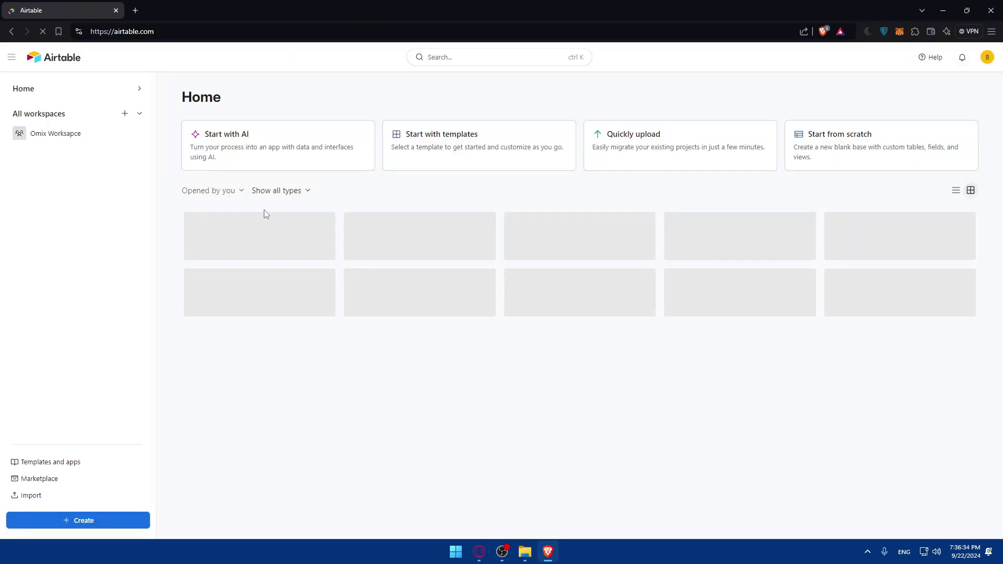
{"action": "left_click", "coordinate": [237, 241]}
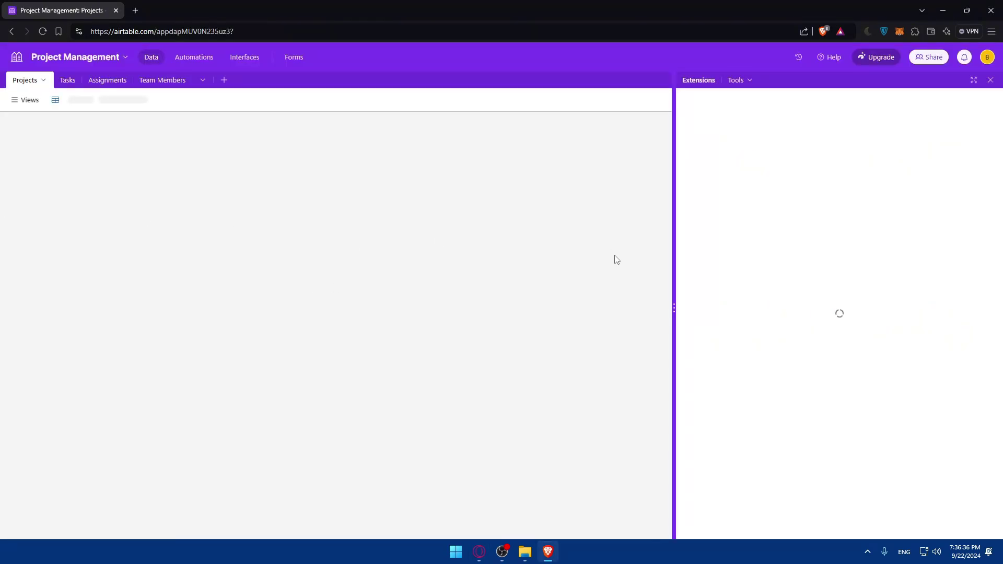
{"action": "left_click", "coordinate": [991, 84]}
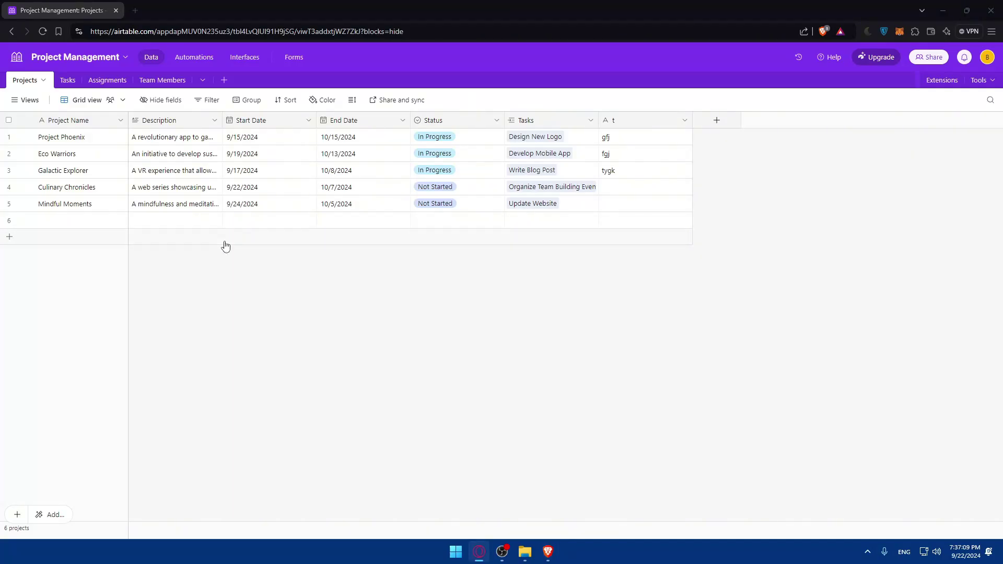
Step: In the Interface designer, open the Dashboard page and start adding a new page
{"action": "left_click", "coordinate": [243, 58]}
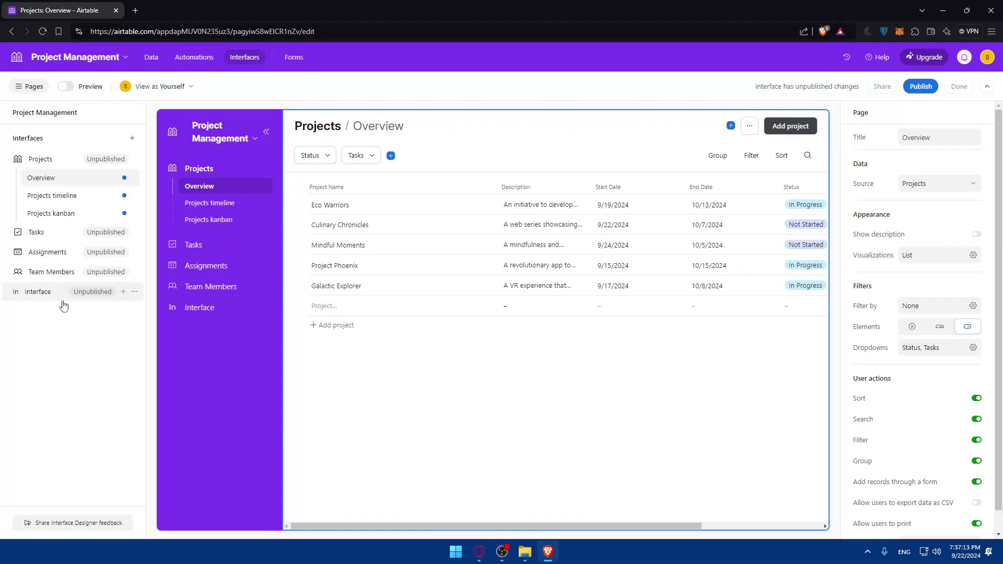
{"action": "left_click", "coordinate": [49, 293]}
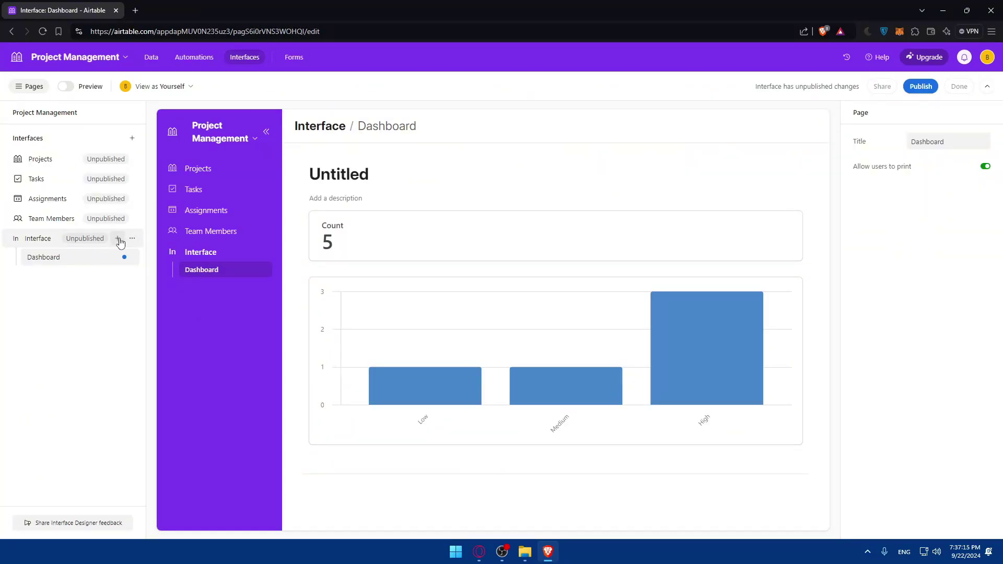
{"action": "left_click", "coordinate": [119, 240]}
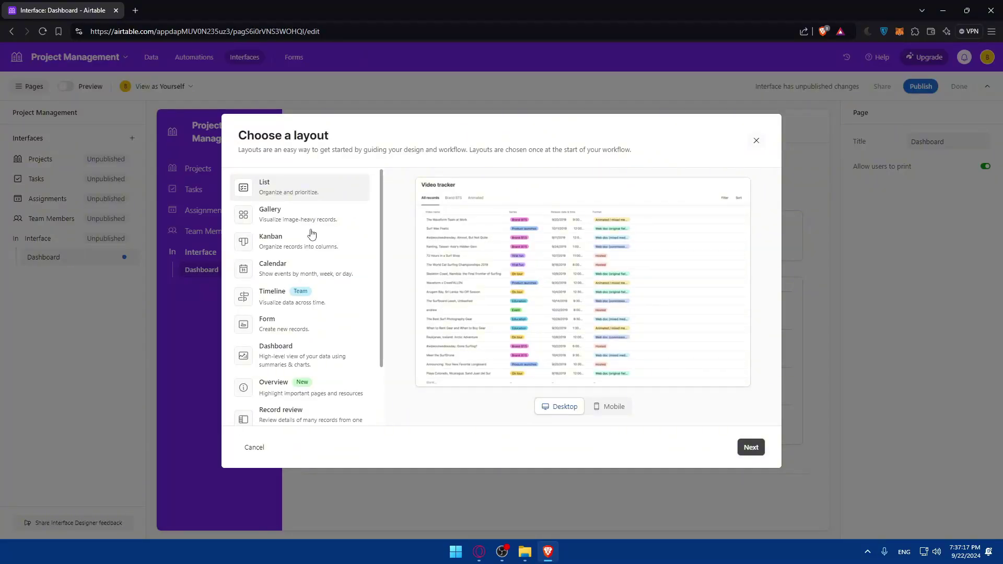
Step: Browse the layout choices, preview mobile, and create the page with the Blank layout
{"action": "scroll", "coordinate": [302, 285], "scroll_direction": "down", "scroll_amount": 2}
{"action": "scroll", "coordinate": [340, 288], "scroll_direction": "up", "scroll_amount": 2}
{"action": "scroll", "coordinate": [300, 243], "scroll_direction": "down", "scroll_amount": 2}
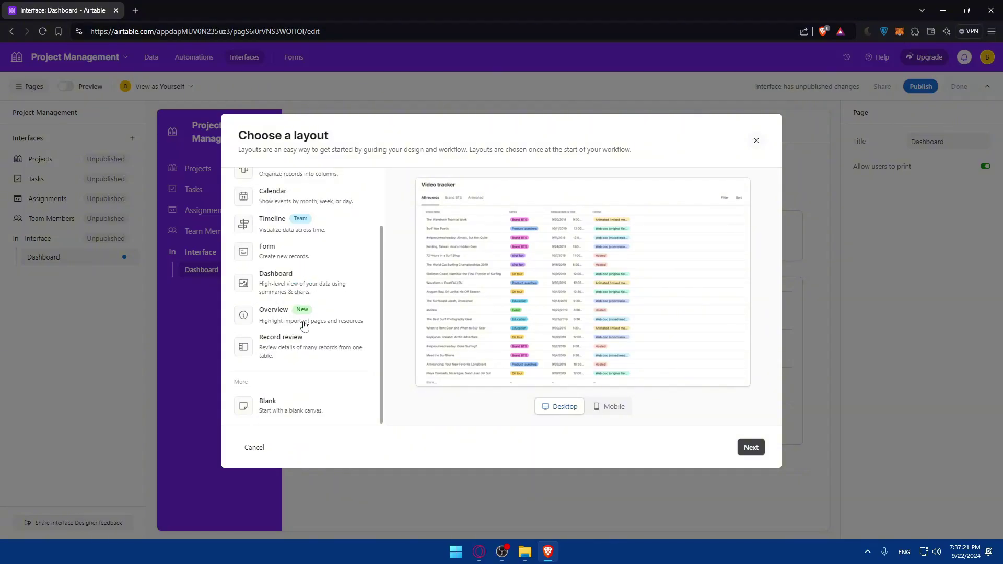
{"action": "scroll", "coordinate": [286, 351], "scroll_direction": "up", "scroll_amount": 2}
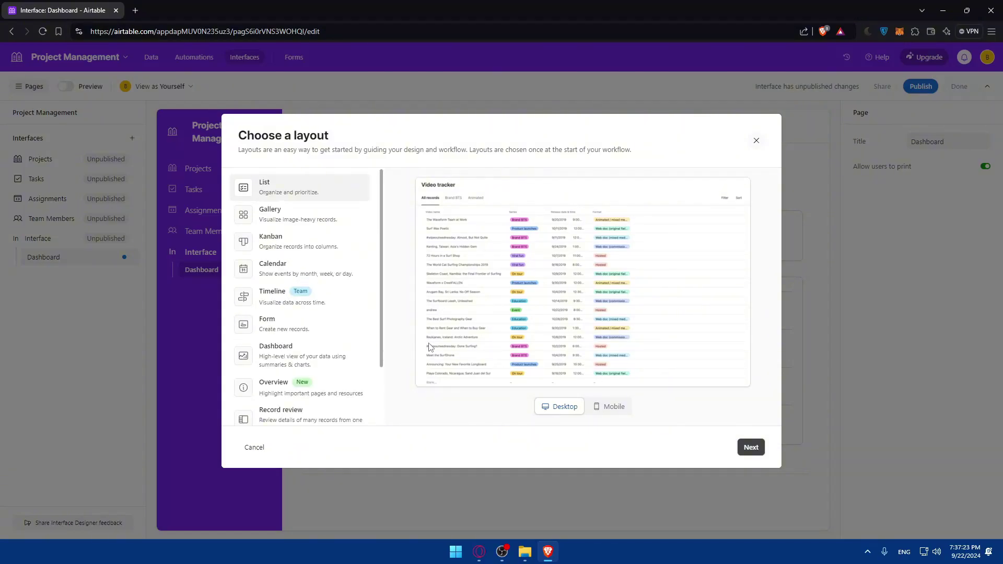
{"action": "left_click", "coordinate": [609, 406]}
{"action": "scroll", "coordinate": [287, 354], "scroll_direction": "down", "scroll_amount": 2}
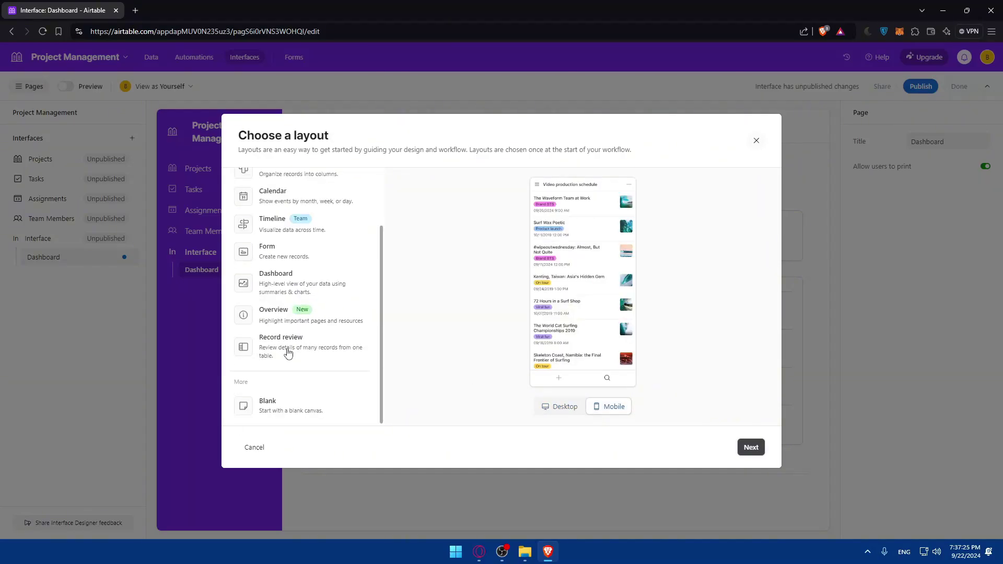
{"action": "left_click", "coordinate": [291, 405]}
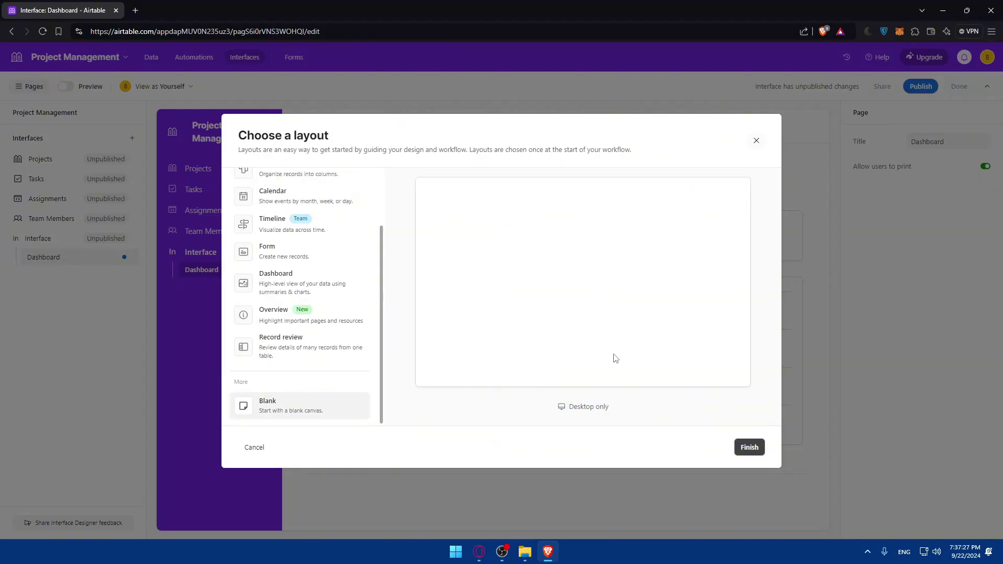
{"action": "left_click", "coordinate": [763, 449]}
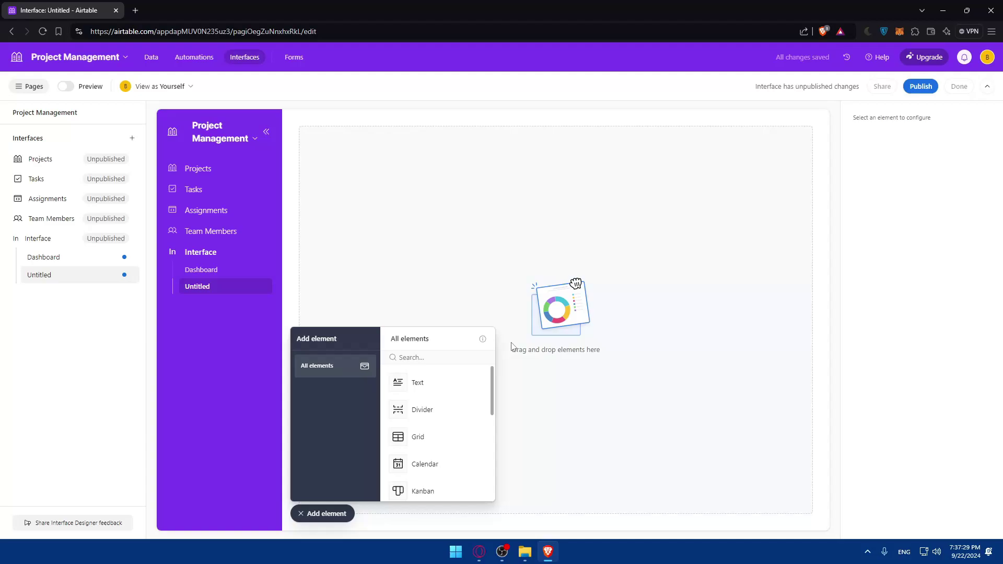
Step: Scroll through the Add element list on the blank Untitled page
{"action": "scroll", "coordinate": [418, 386], "scroll_direction": "down", "scroll_amount": 5}
{"action": "scroll", "coordinate": [431, 397], "scroll_direction": "up", "scroll_amount": 2}
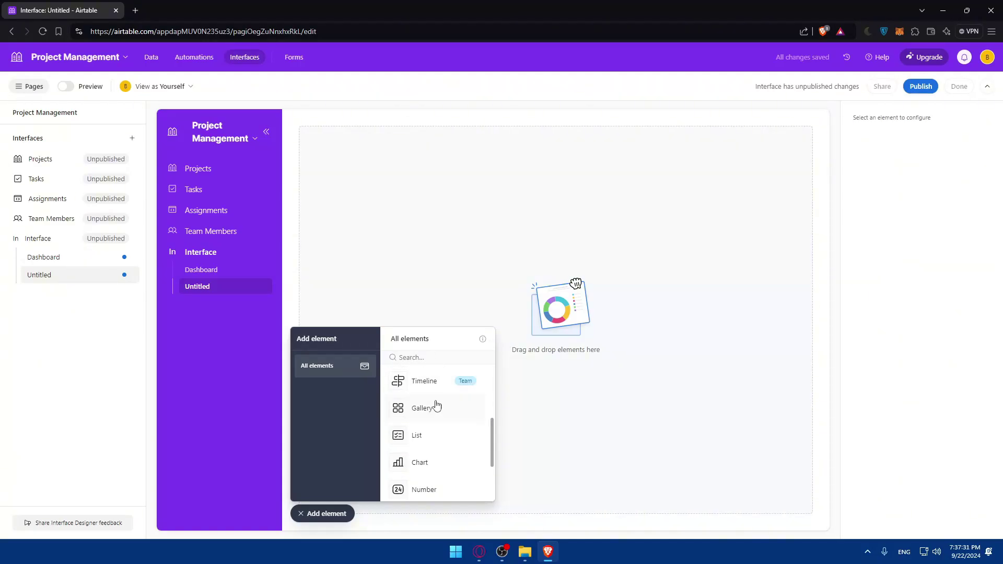
{"action": "scroll", "coordinate": [431, 409], "scroll_direction": "down", "scroll_amount": 2}
{"action": "scroll", "coordinate": [418, 423], "scroll_direction": "up", "scroll_amount": 5}
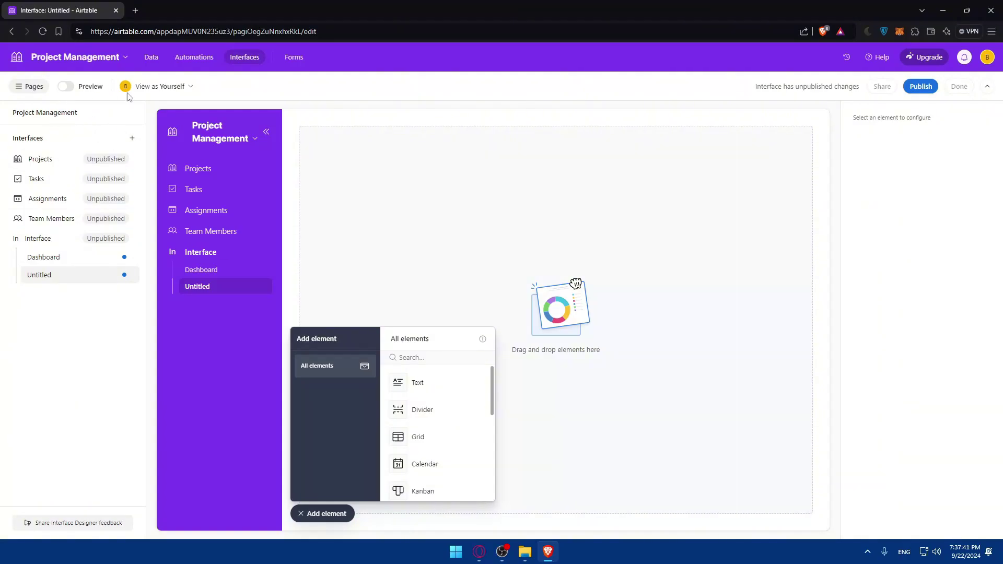
Step: Return to the Projects table grid in the Data view, briefly revisiting the interface
{"action": "left_click", "coordinate": [151, 57]}
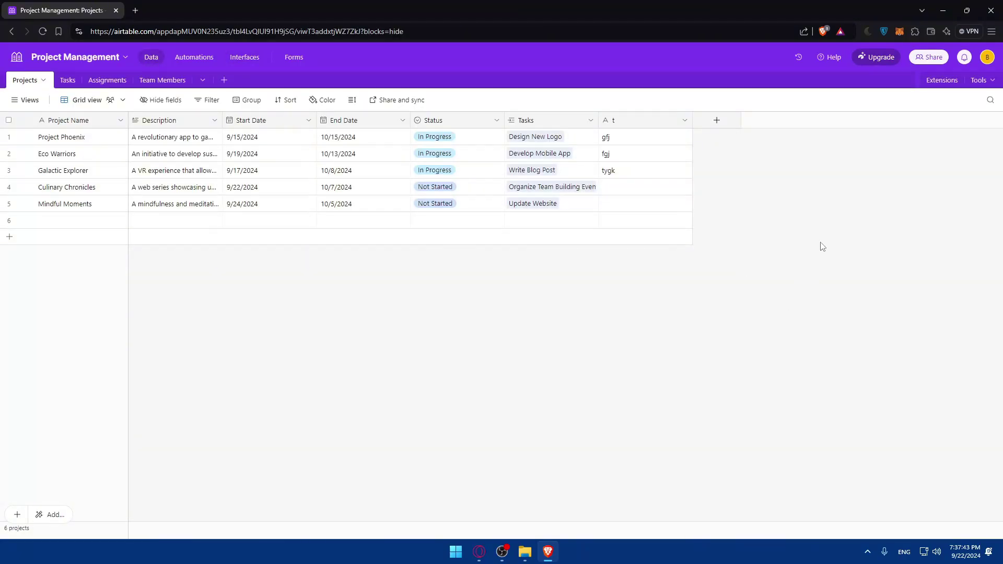
{"action": "left_click", "coordinate": [242, 56]}
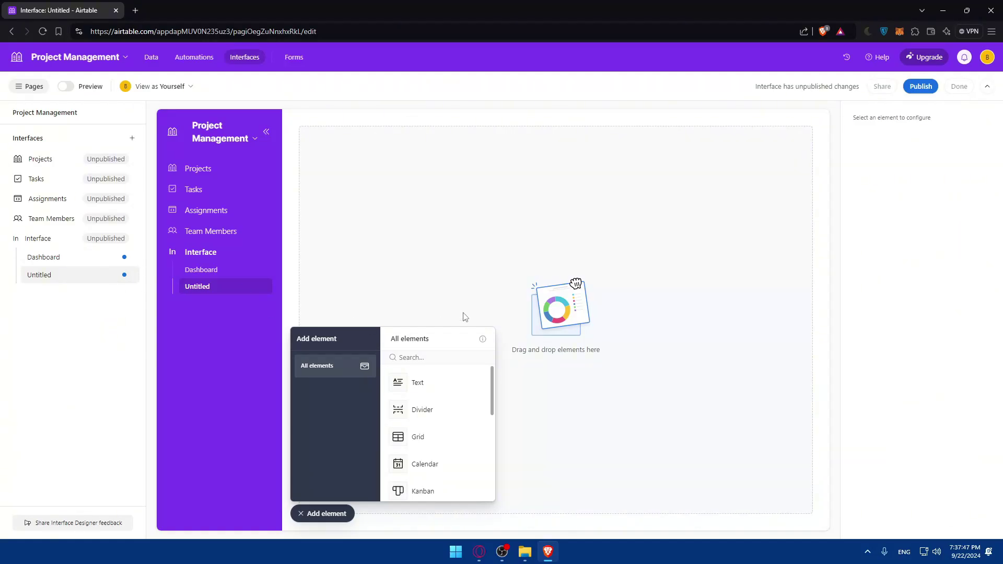
{"action": "left_click", "coordinate": [148, 58]}
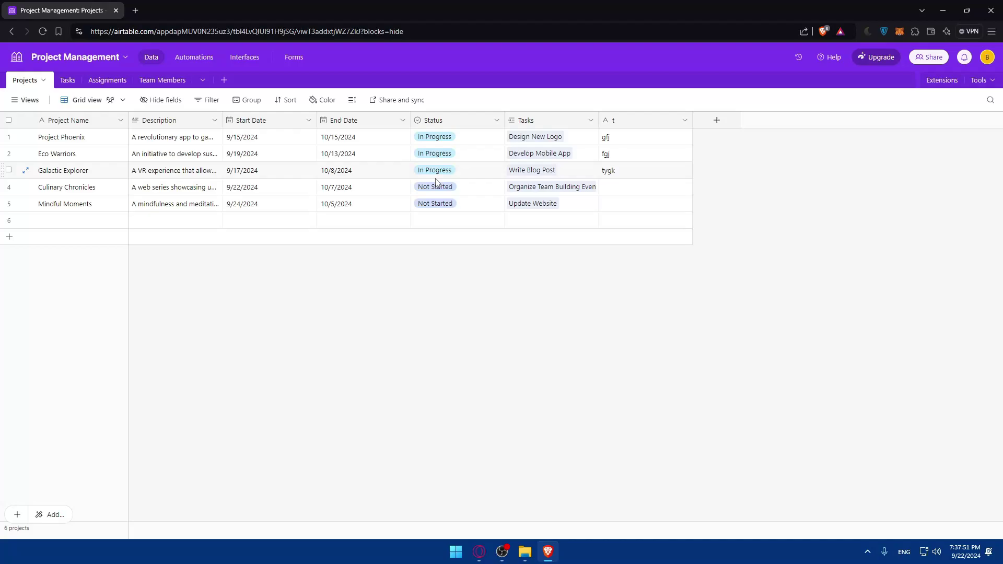
Step: Try adding a filter condition on the Projects grid, browsing fields and operators, then dismiss it
{"action": "left_click", "coordinate": [207, 104]}
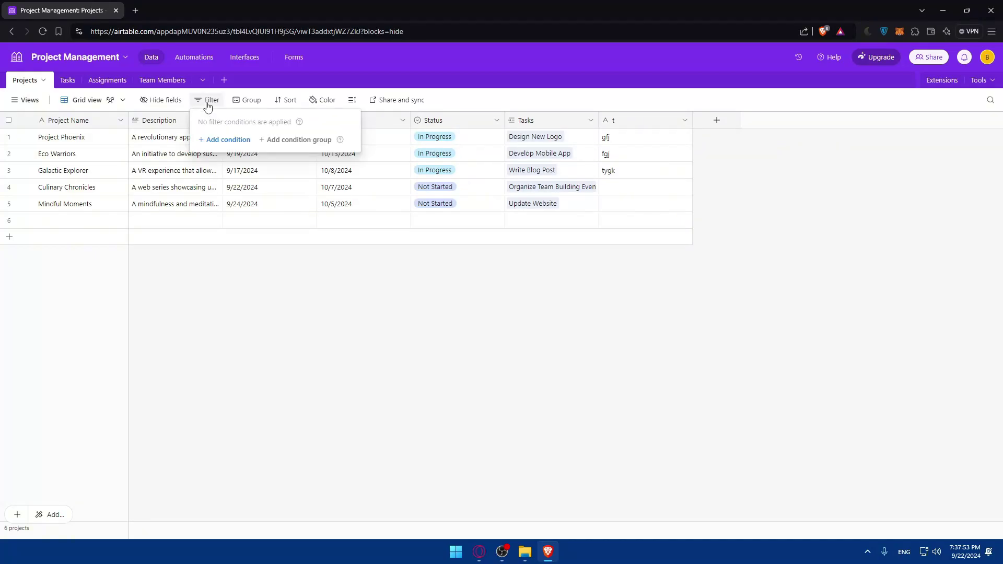
{"action": "left_click", "coordinate": [220, 141]}
{"action": "left_click", "coordinate": [260, 140]}
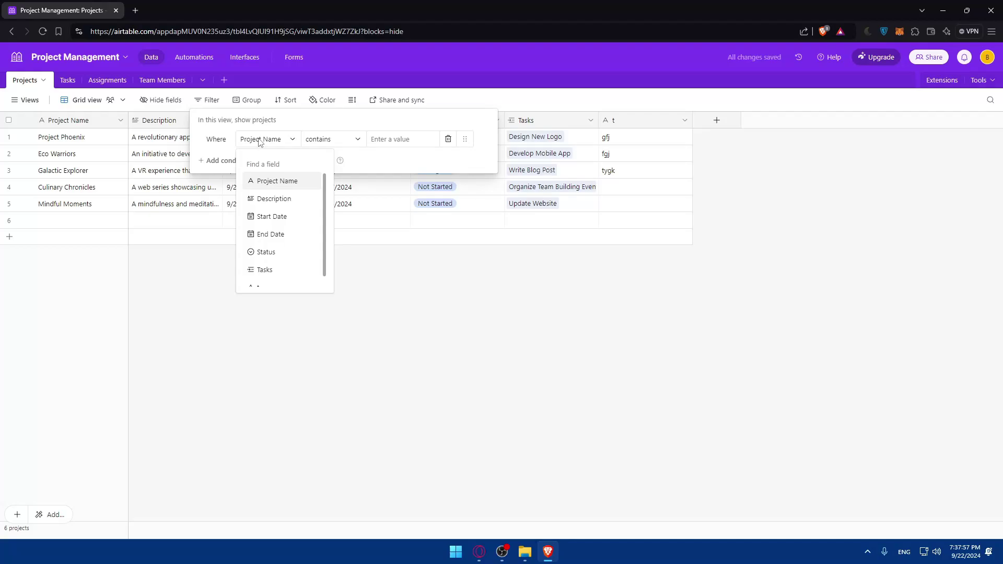
{"action": "left_click", "coordinate": [322, 142]}
{"action": "left_click", "coordinate": [385, 142]}
{"action": "left_click", "coordinate": [226, 251]}
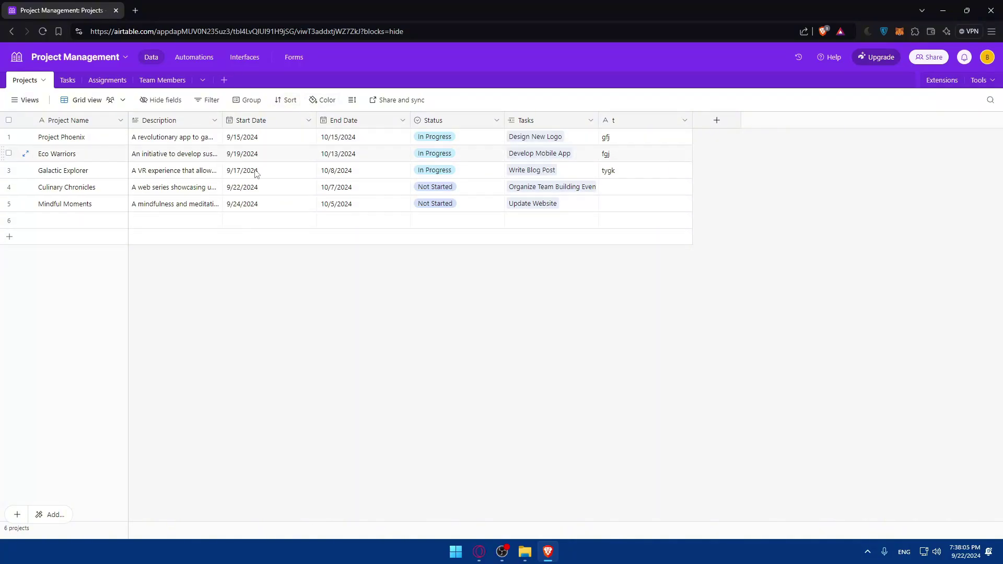
Step: Open a new tab, close the Project Management tab, and minimise Brave
{"action": "left_click", "coordinate": [135, 10]}
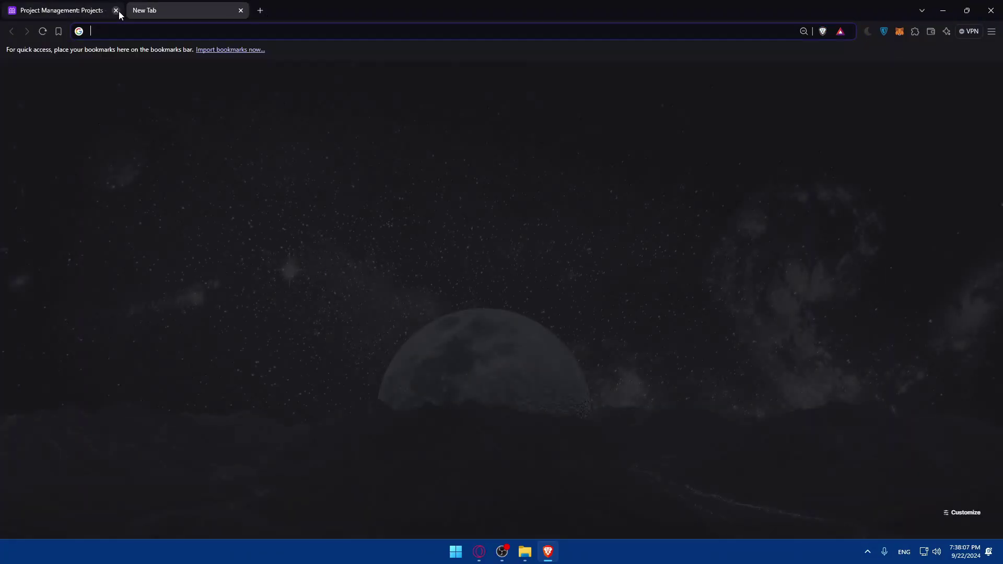
{"action": "left_click", "coordinate": [116, 11]}
{"action": "left_click", "coordinate": [943, 10]}
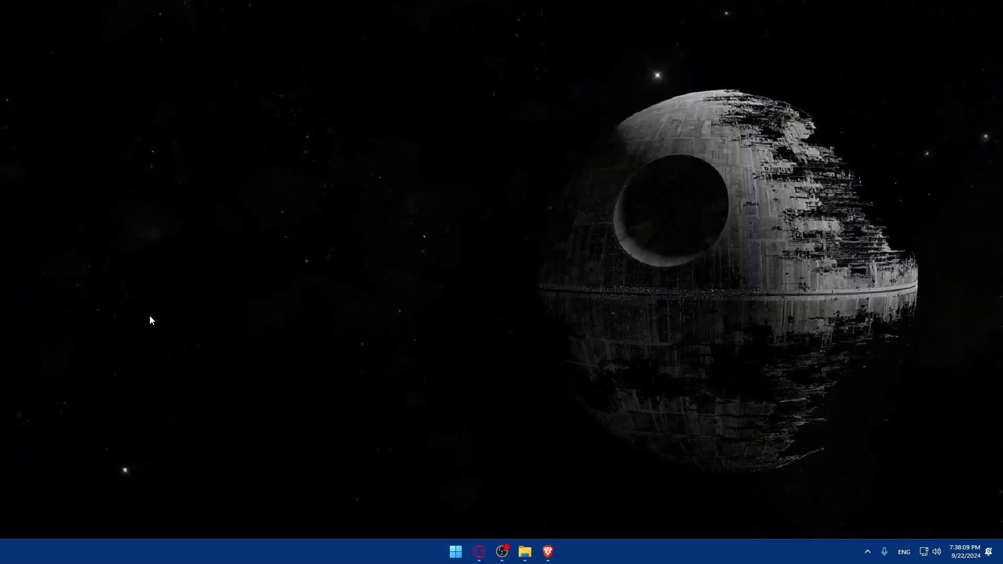